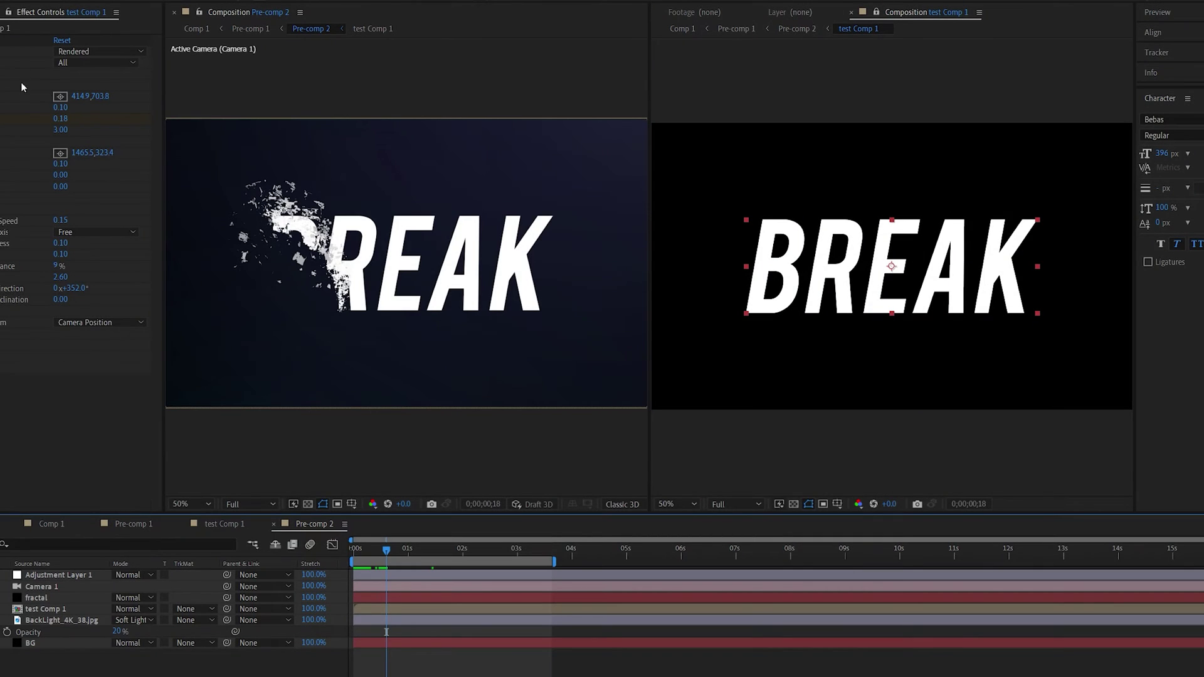
Step: Try out the finished demo by recentring the particle burst and changing the BREAK text to HELLO
click(348, 268)
drag(259, 307, 402, 261)
double_click(793, 243)
text(HELLO)
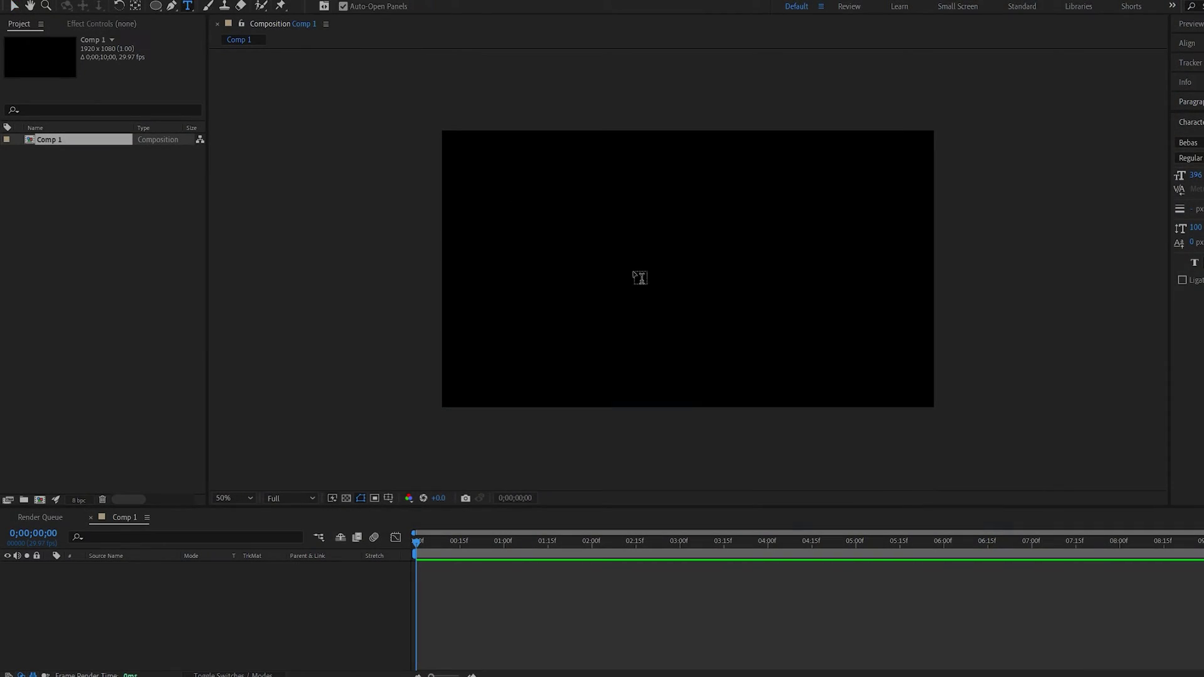
Step: Add a BREAK text layer and centre its anchor point and position in the frame
click(661, 276)
text(BREAK)
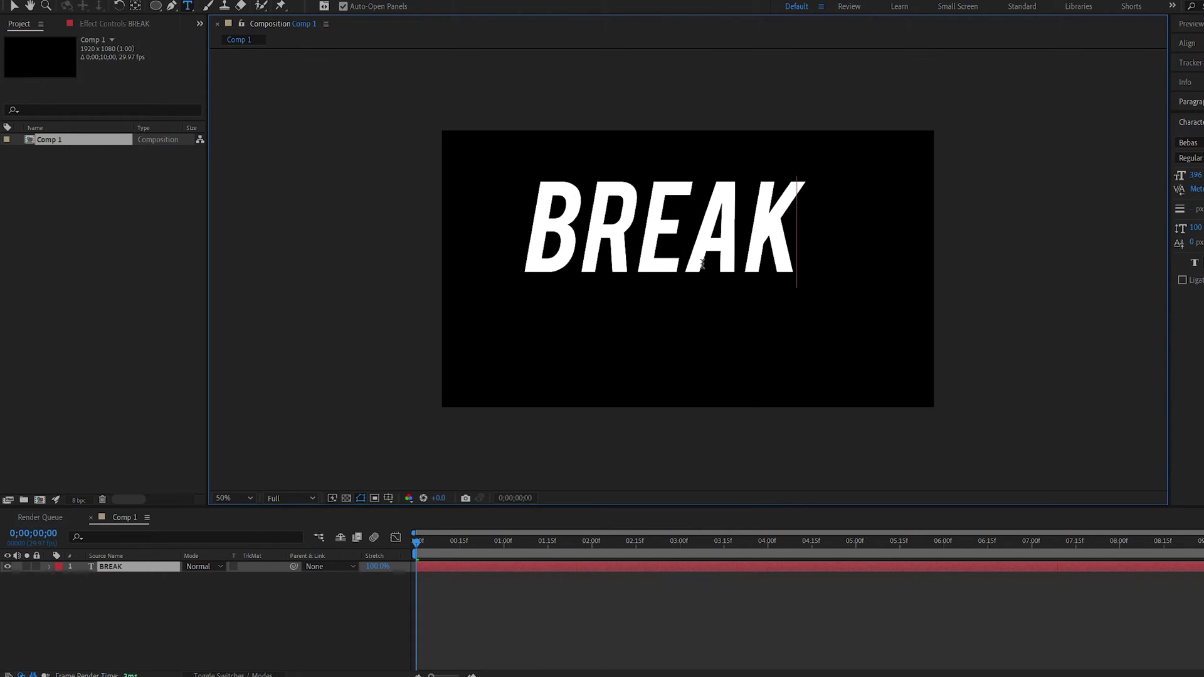
click(108, 567)
click(135, 7)
key(ctrl+alt+home)
key(ctrl+home)
Step: Pre-compose the BREAK layer into BREAK Comp 1 and start a new solid layer
click(116, 565)
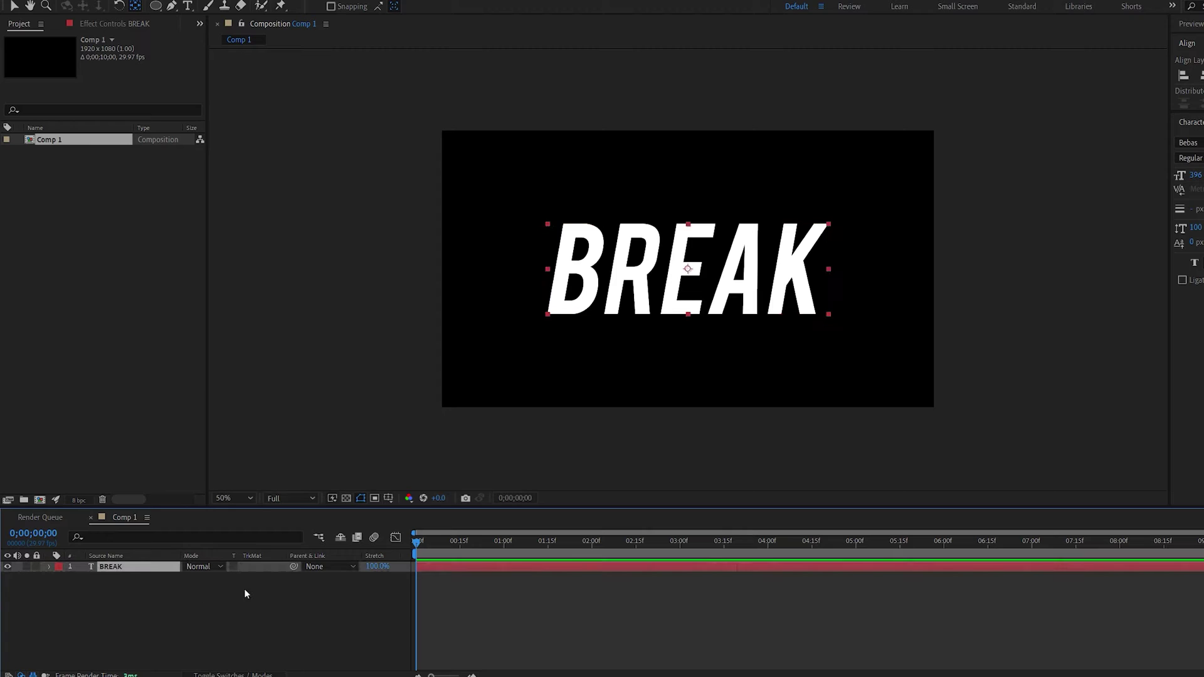
key(ctrl+shift+c)
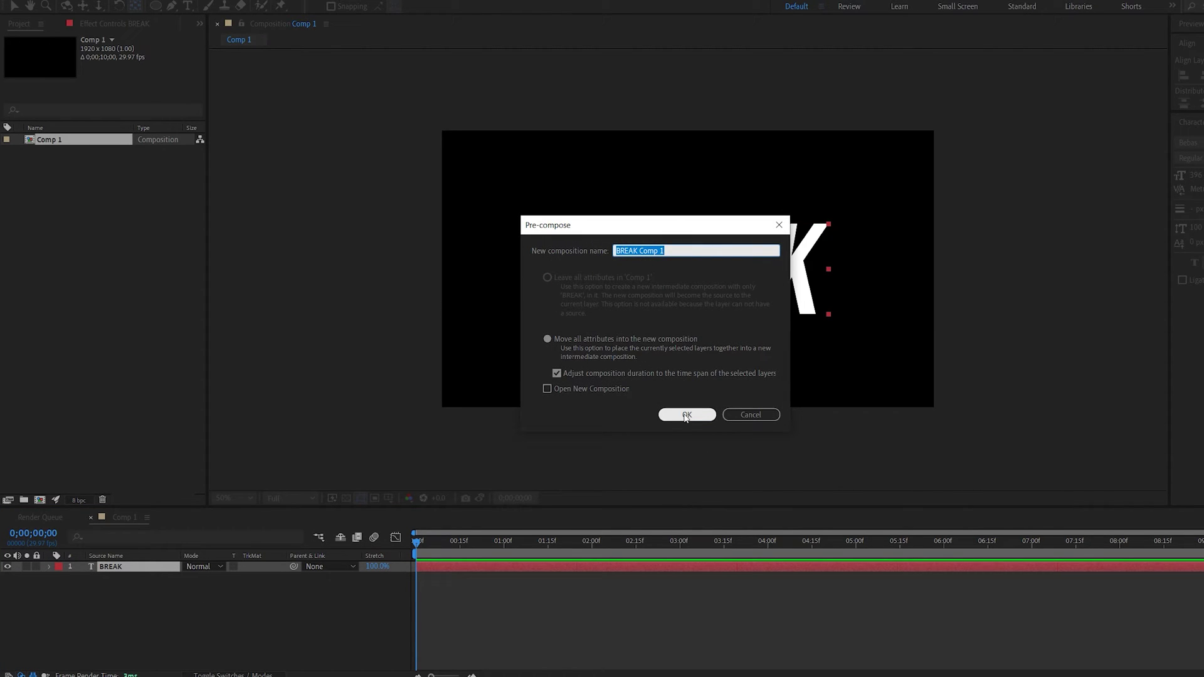
click(687, 415)
right_click(227, 585)
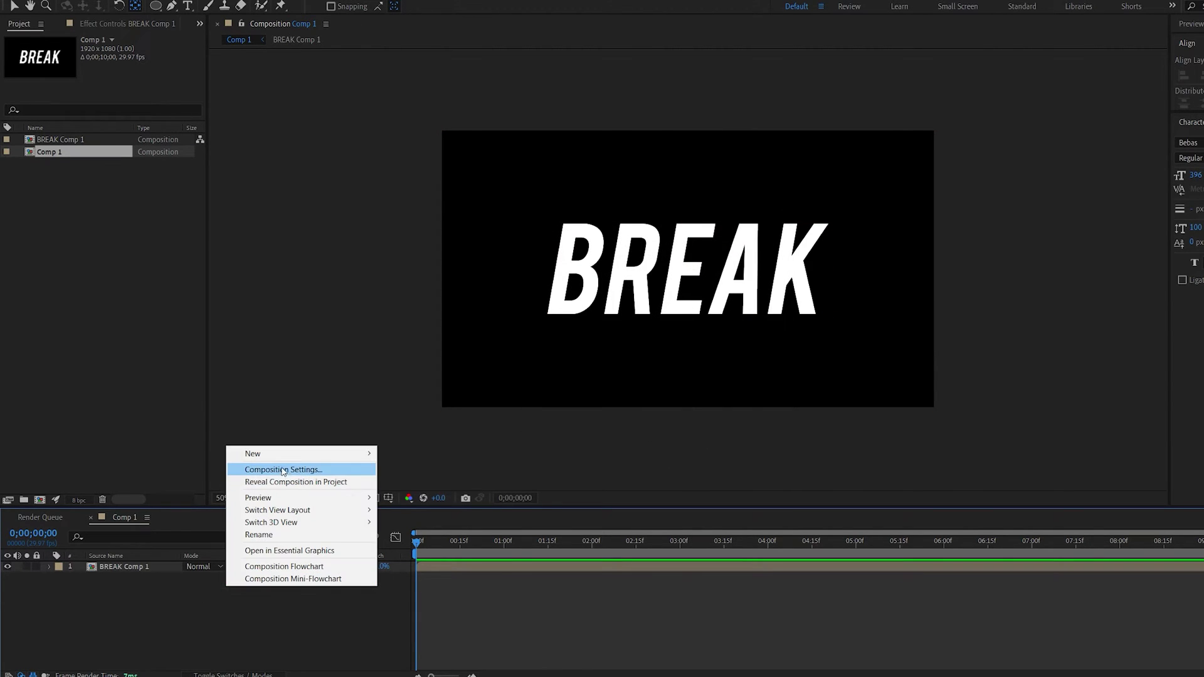
mouse_move(253, 453)
click(403, 480)
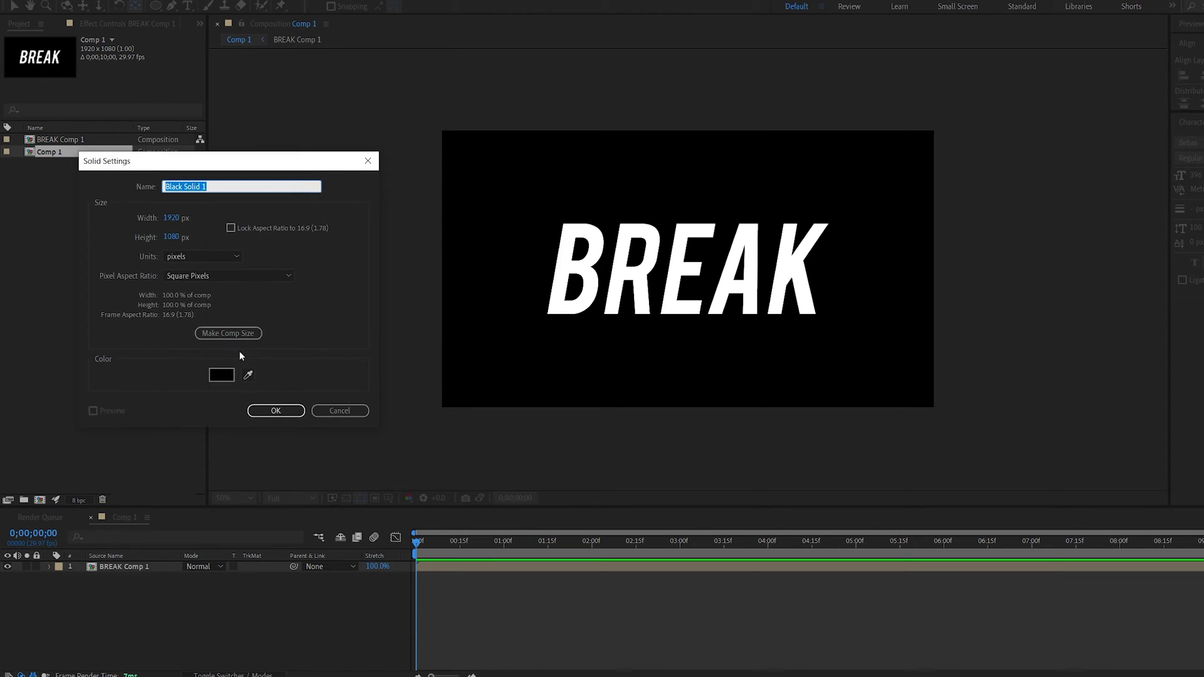
Step: Name the solid Fractal and apply Fractal Noise with Noise Type set to Block
text(Fractal)
key(Return)
key(ctrl+space)
text(fr)
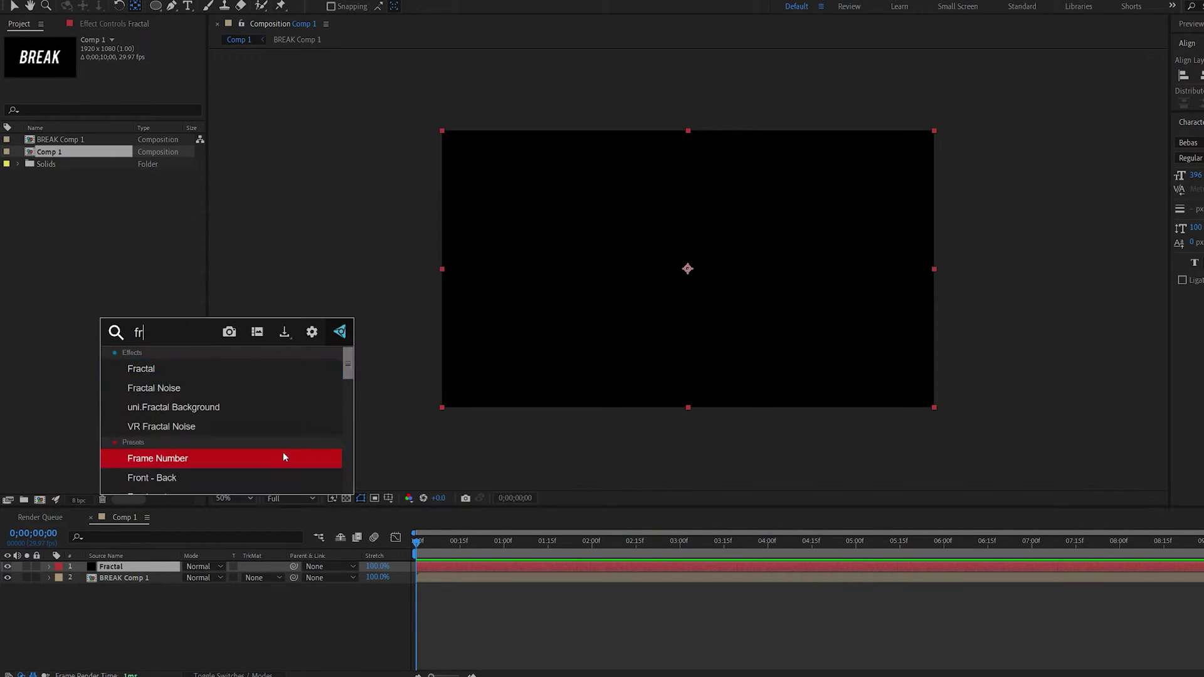
text(act)
click(216, 389)
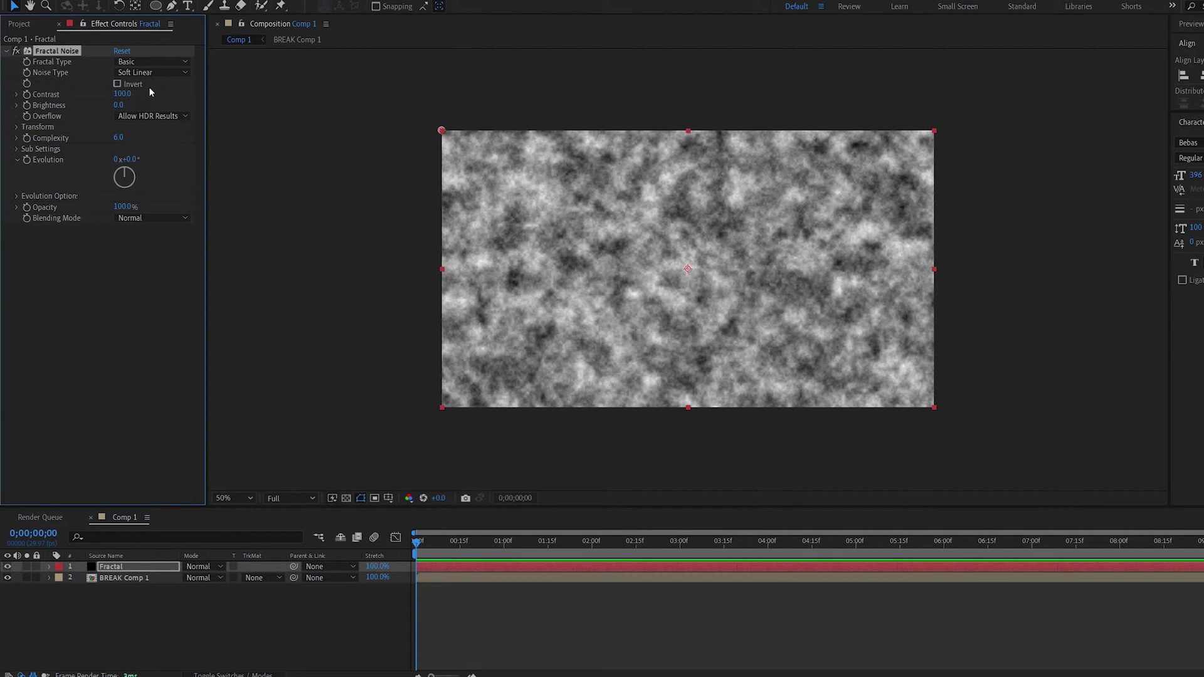
click(151, 76)
click(150, 86)
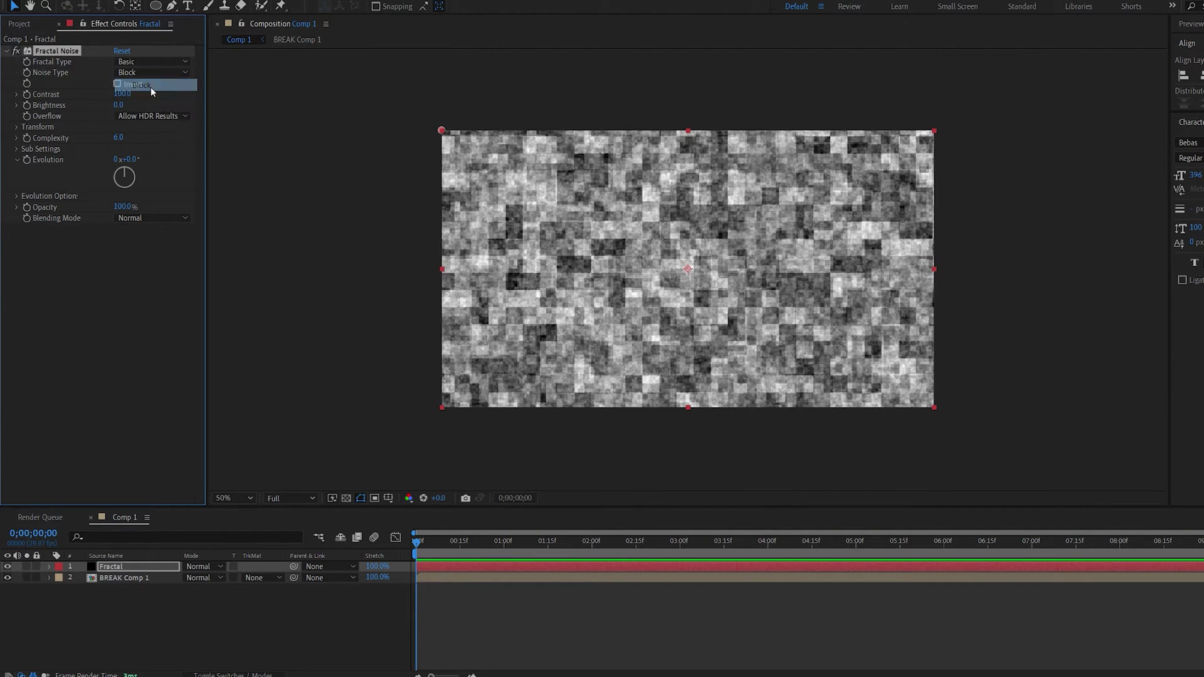
key(ctrl+space)
Step: Apply Colorama to the Fractal layer and expand its Output Cycle settings
text(colo)
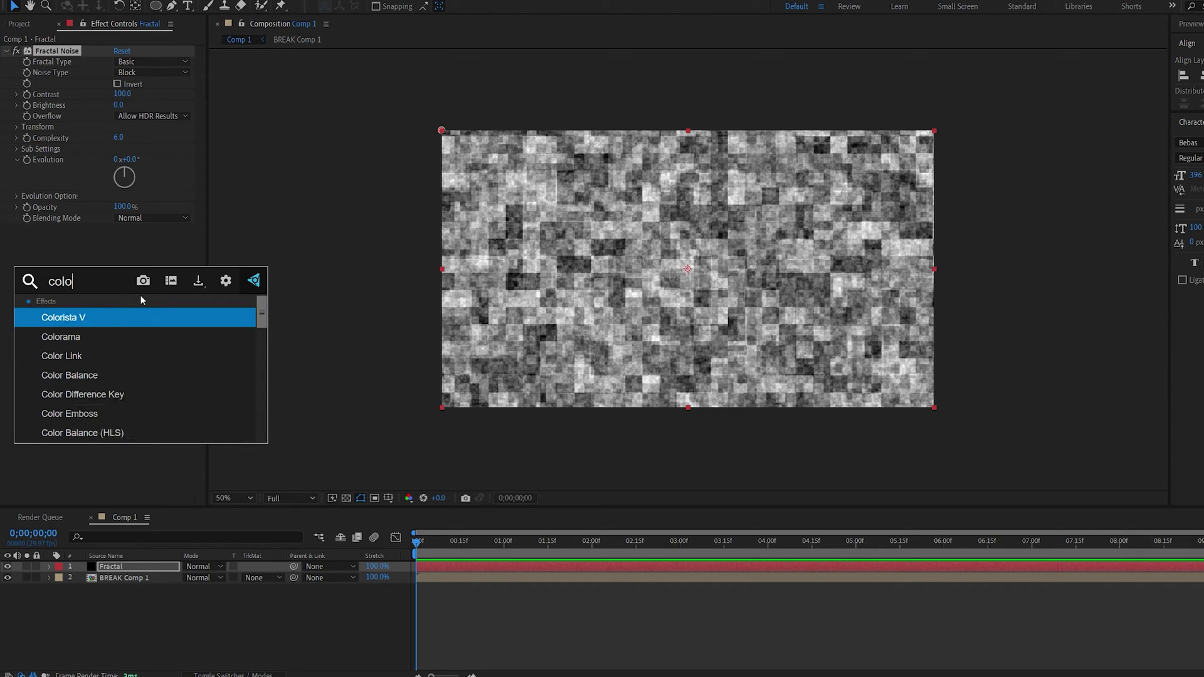
key(Down)
key(Return)
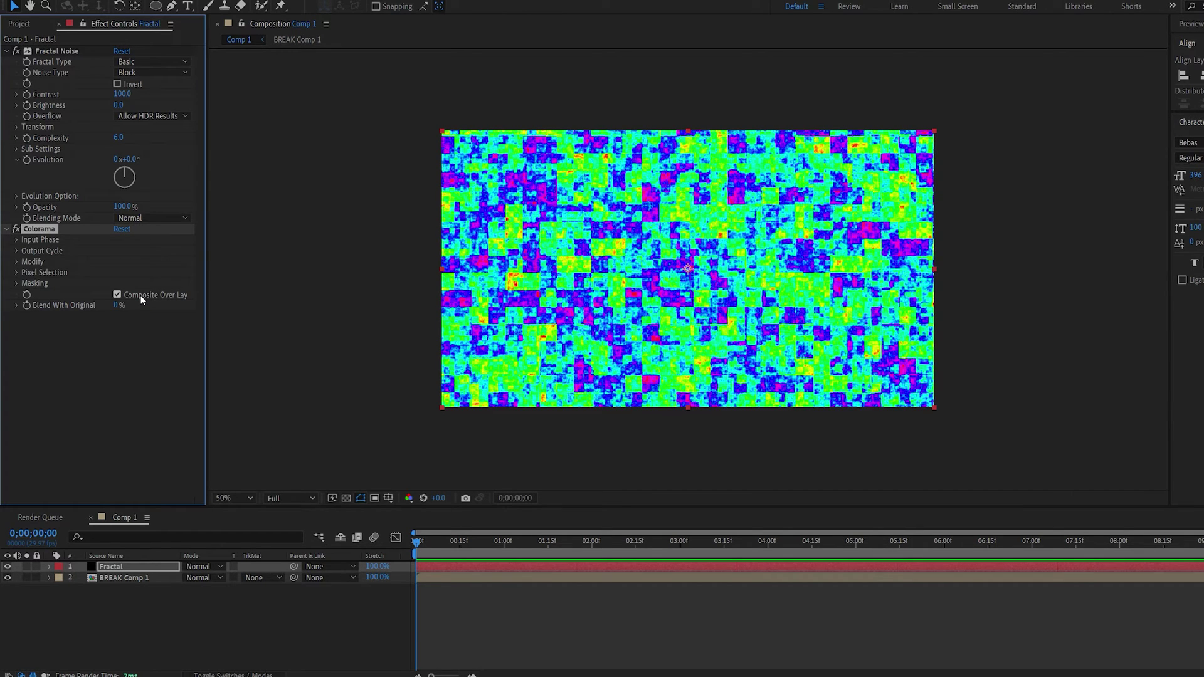
click(16, 250)
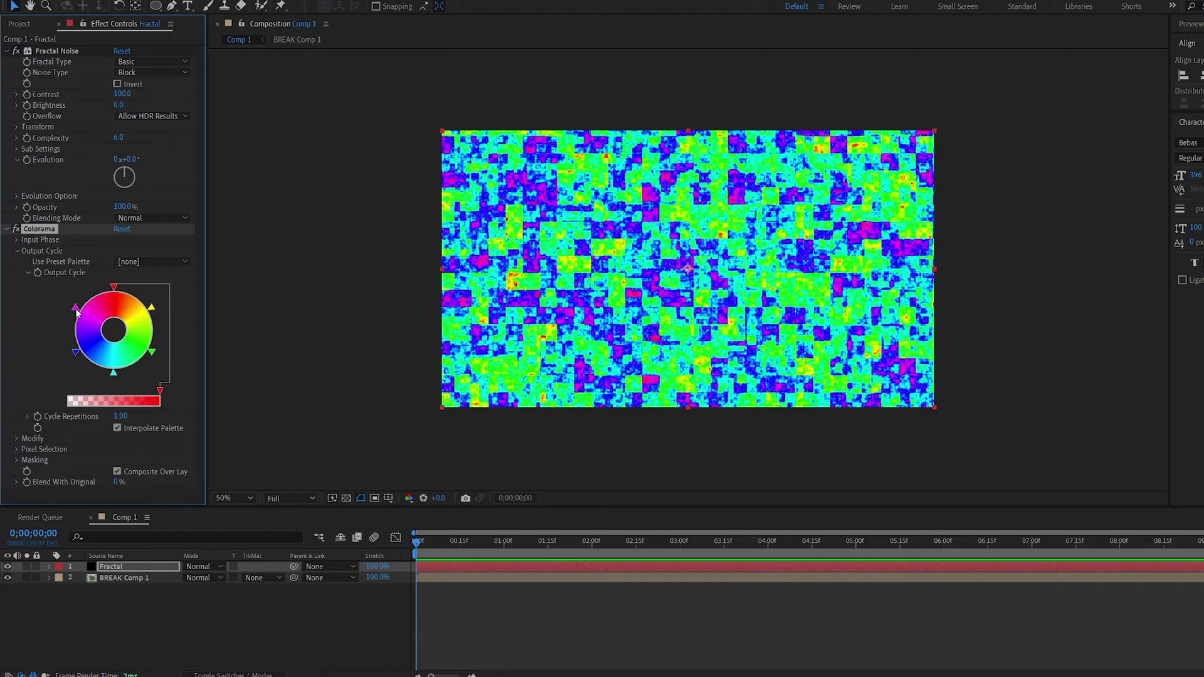
Step: Reshape the Output Cycle wheel into cyan, green, purple and red tones with an added black stop
mouse_move(77, 313)
mouse_down()
mouse_move(81, 361)
mouse_move(108, 374)
mouse_move(148, 357)
mouse_up()
drag(113, 286, 152, 309)
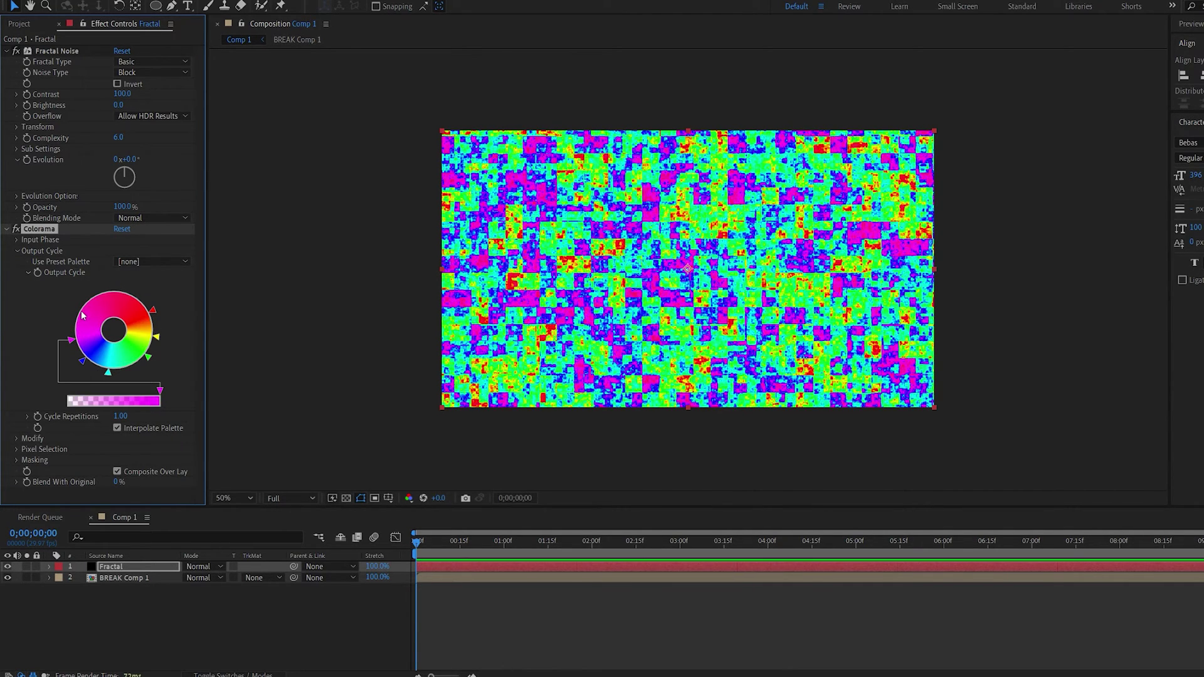
double_click(81, 310)
click(19, 142)
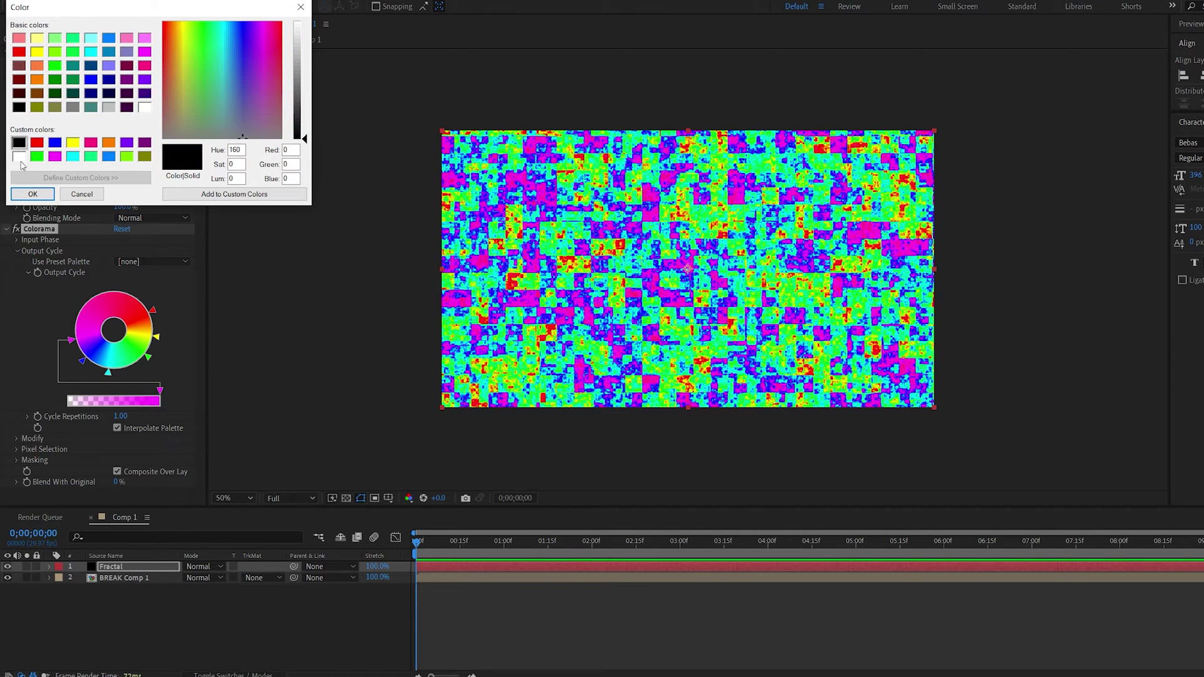
click(31, 194)
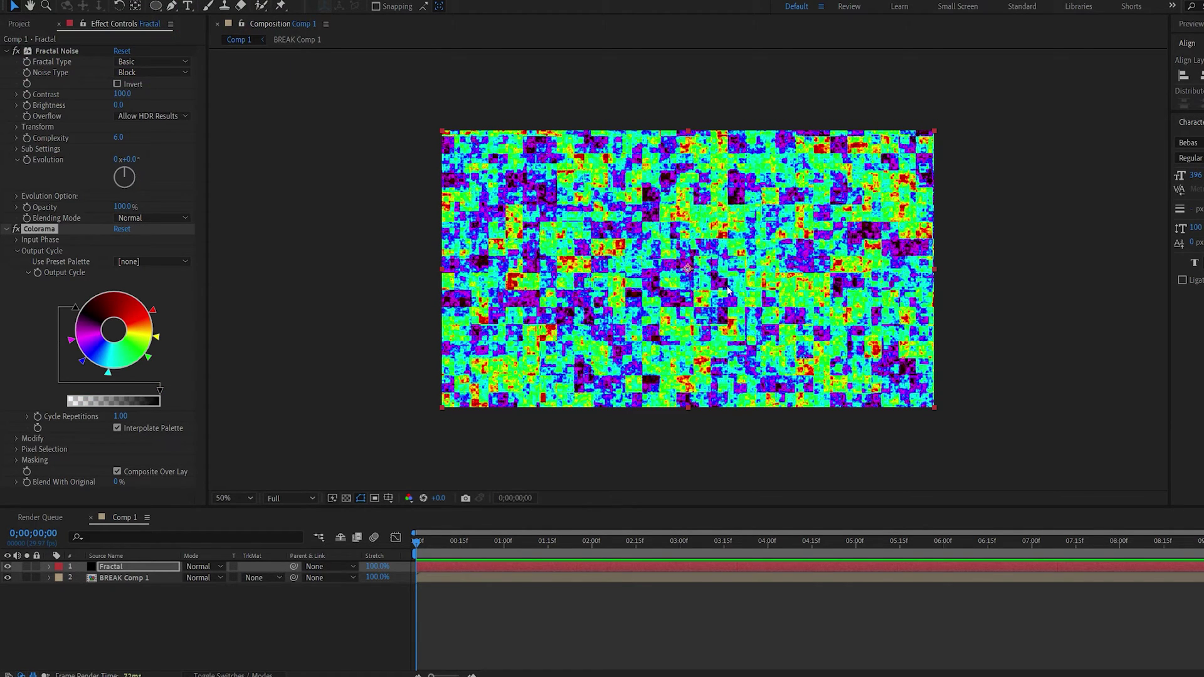
drag(69, 339, 72, 316)
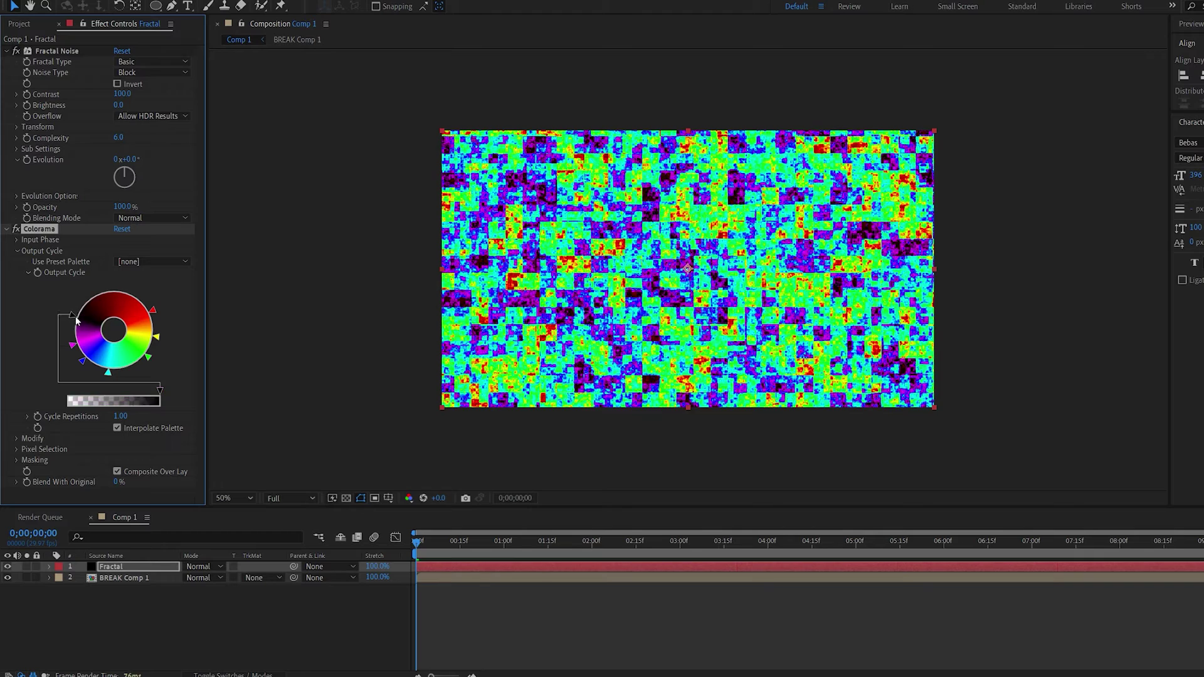
drag(150, 309, 153, 311)
click(122, 567)
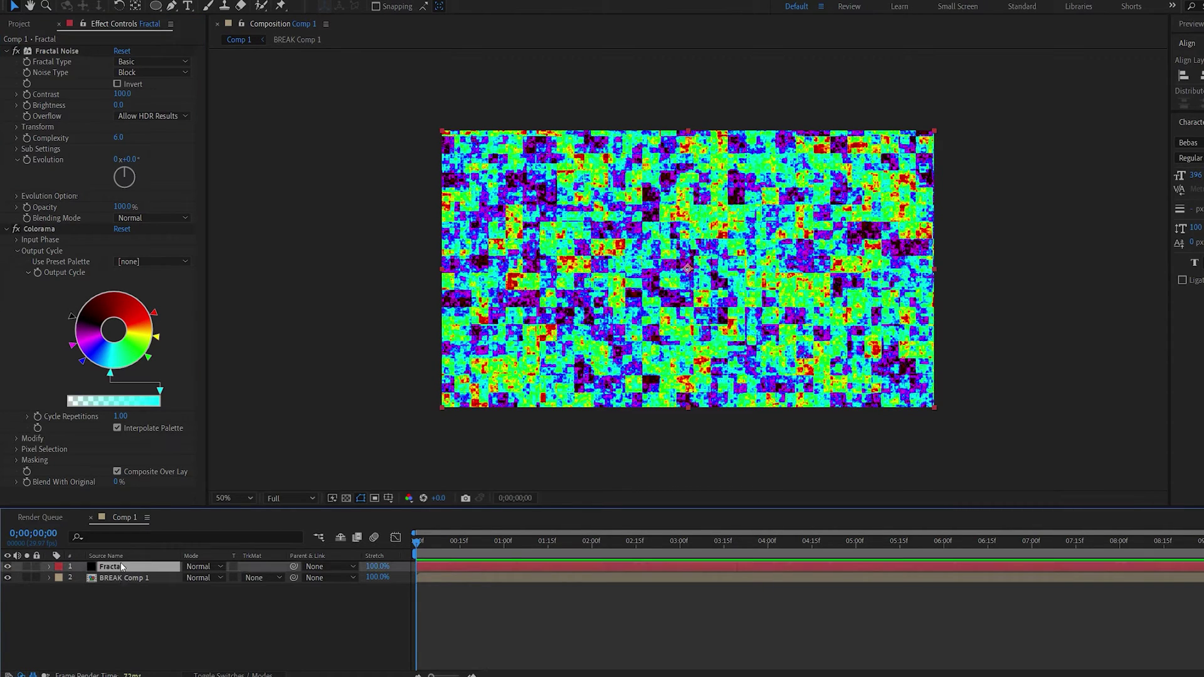
key(ctrl+space)
Step: Apply Turbulent Displace to the Fractal layer with Size 51 and Amount 61
text(tu)
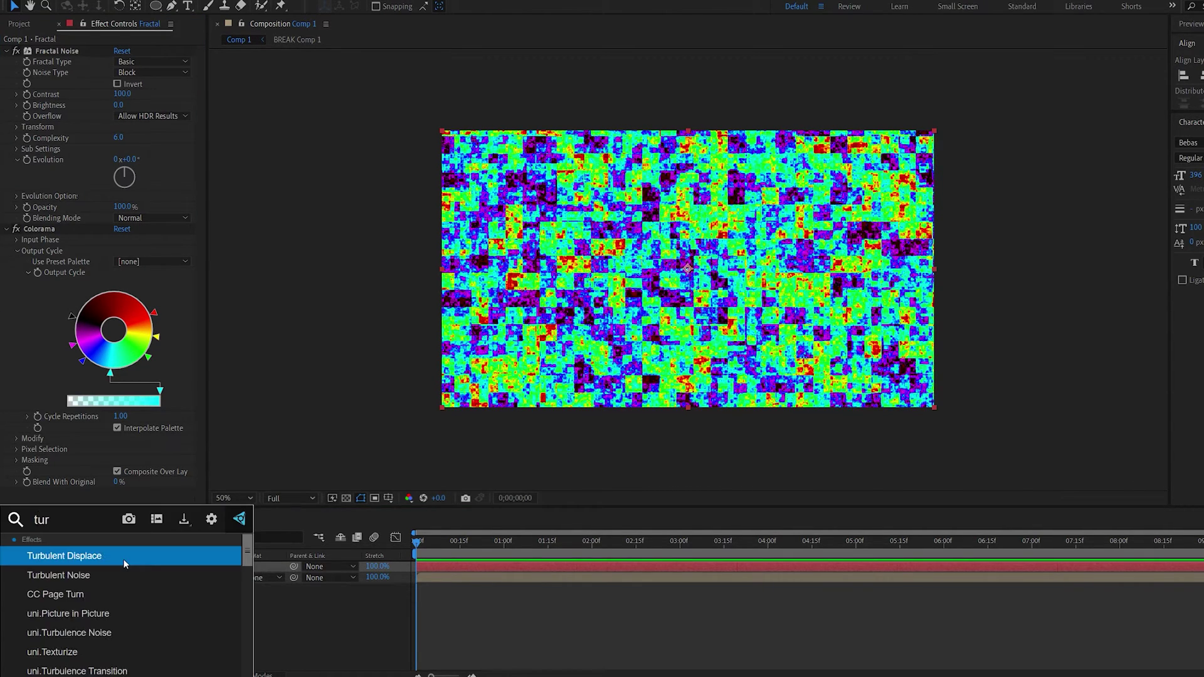
click(123, 559)
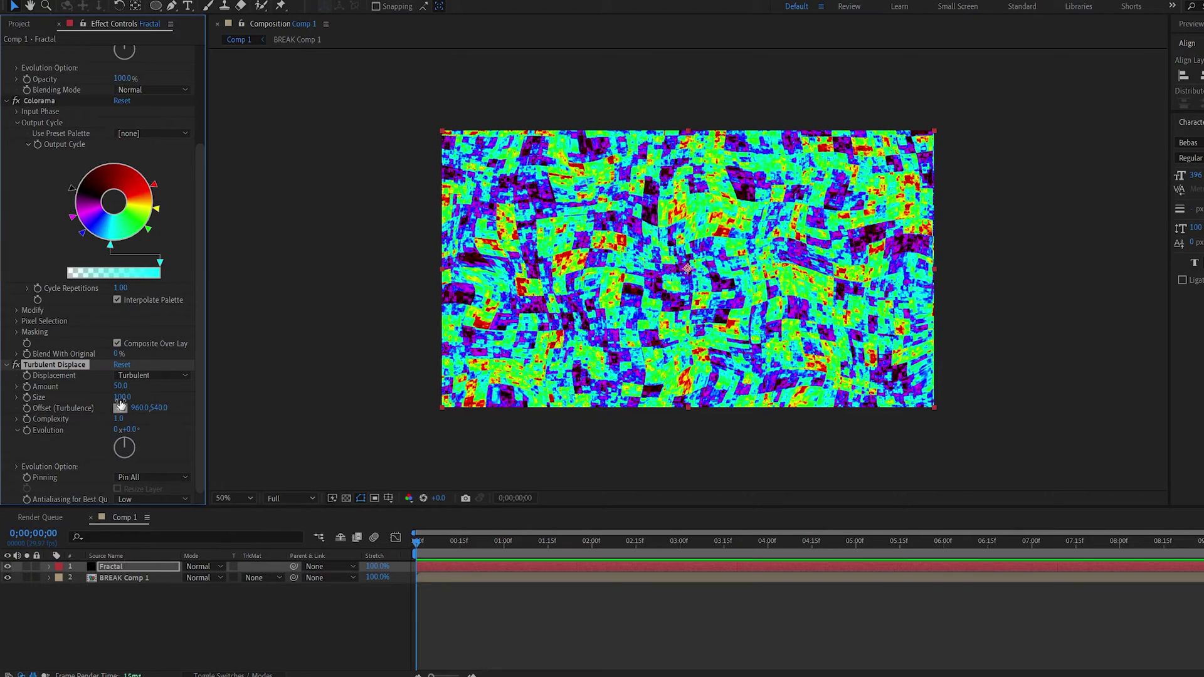
mouse_move(117, 398)
mouse_down()
mouse_move(113, 415)
mouse_move(127, 386)
mouse_up()
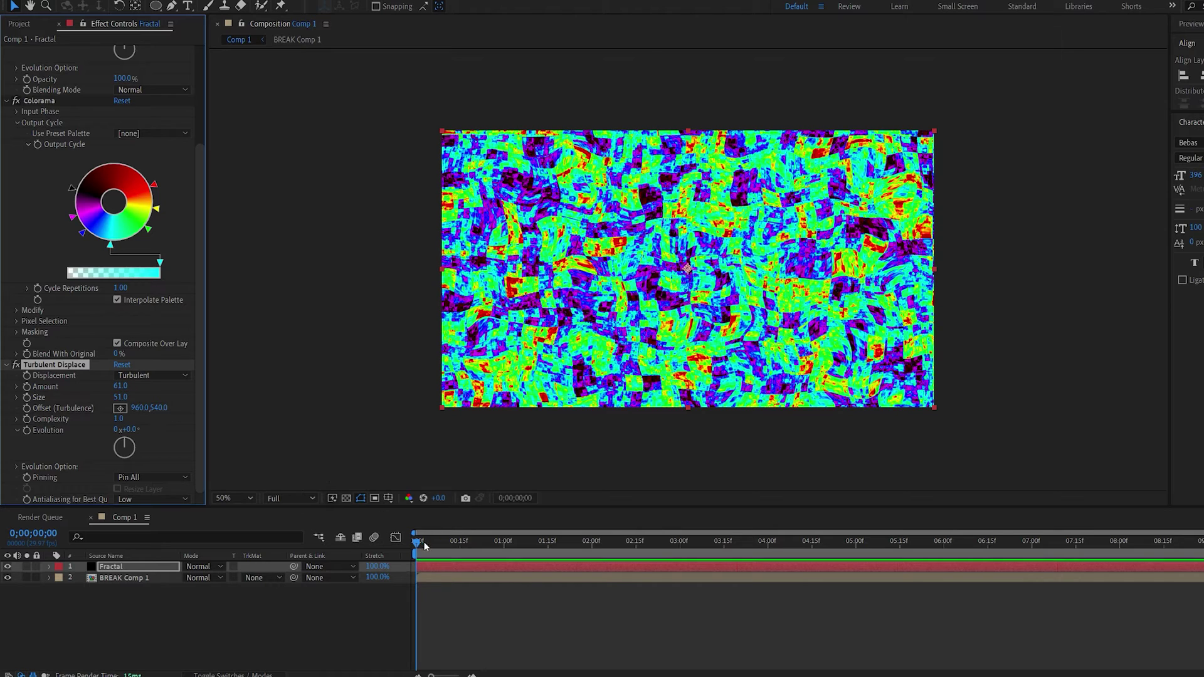
mouse_move(424, 545)
mouse_down()
mouse_move(470, 546)
mouse_move(416, 546)
mouse_up()
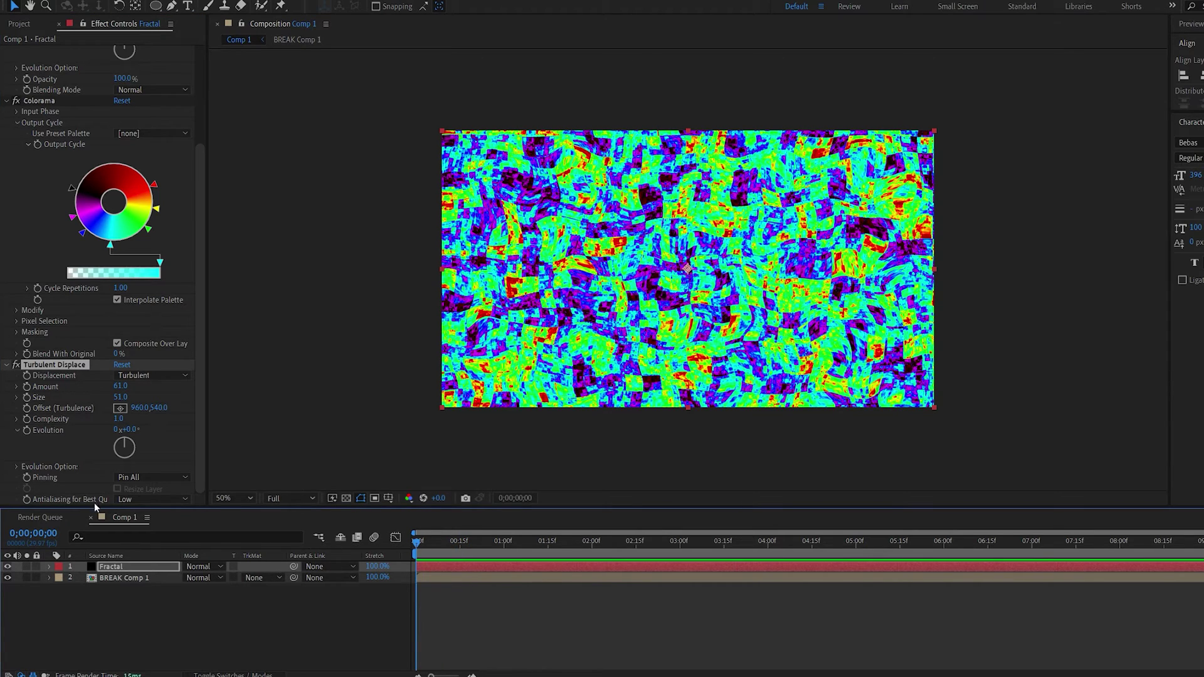
Step: Hide the Fractal layer and apply Shatter to BREAK Comp 1 with View set to Rendered
click(8, 567)
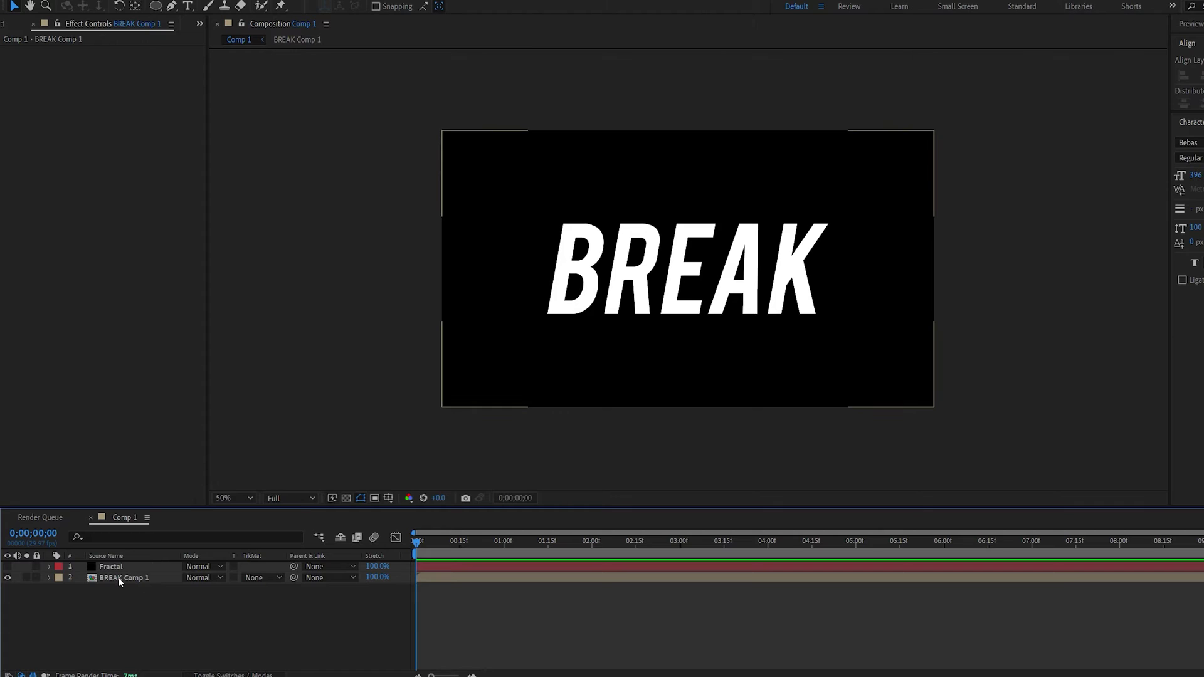
click(118, 577)
key(ctrl+space)
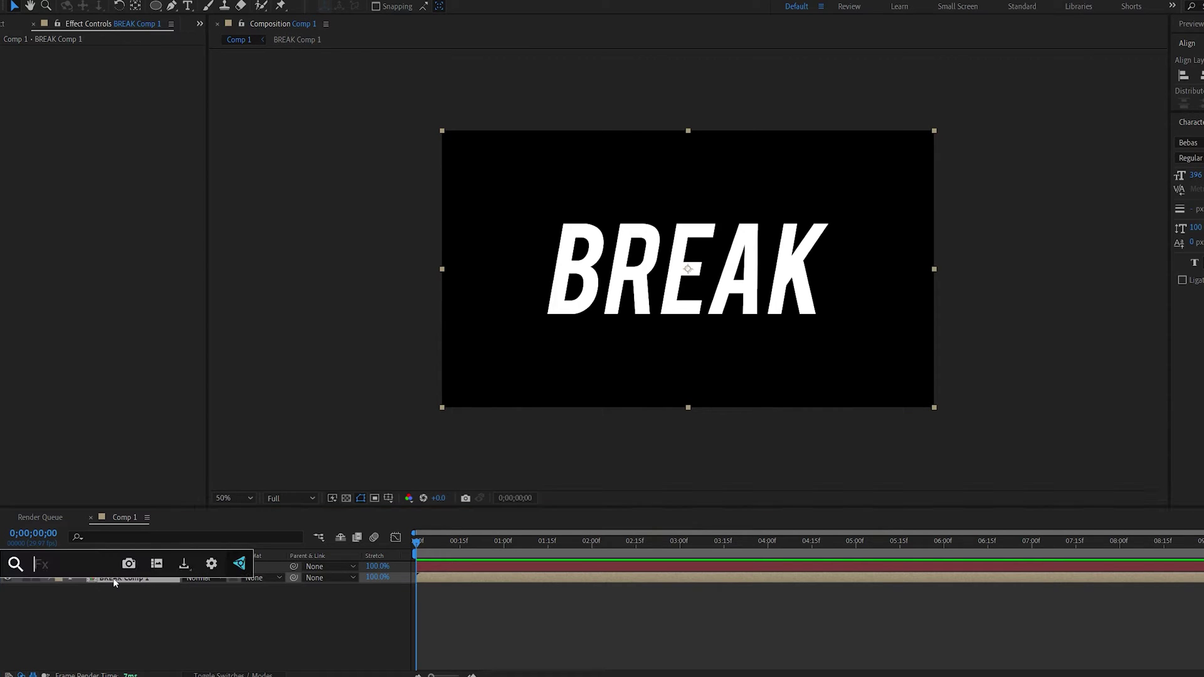
text(shatt)
key(Return)
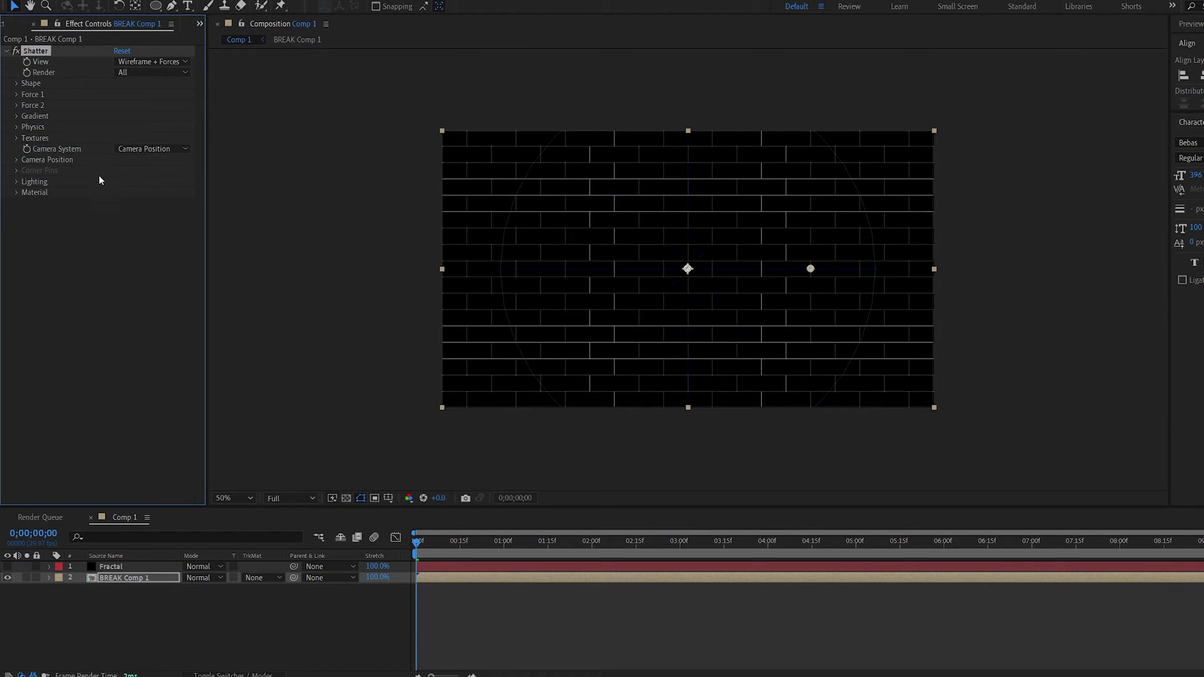
click(142, 62)
click(144, 76)
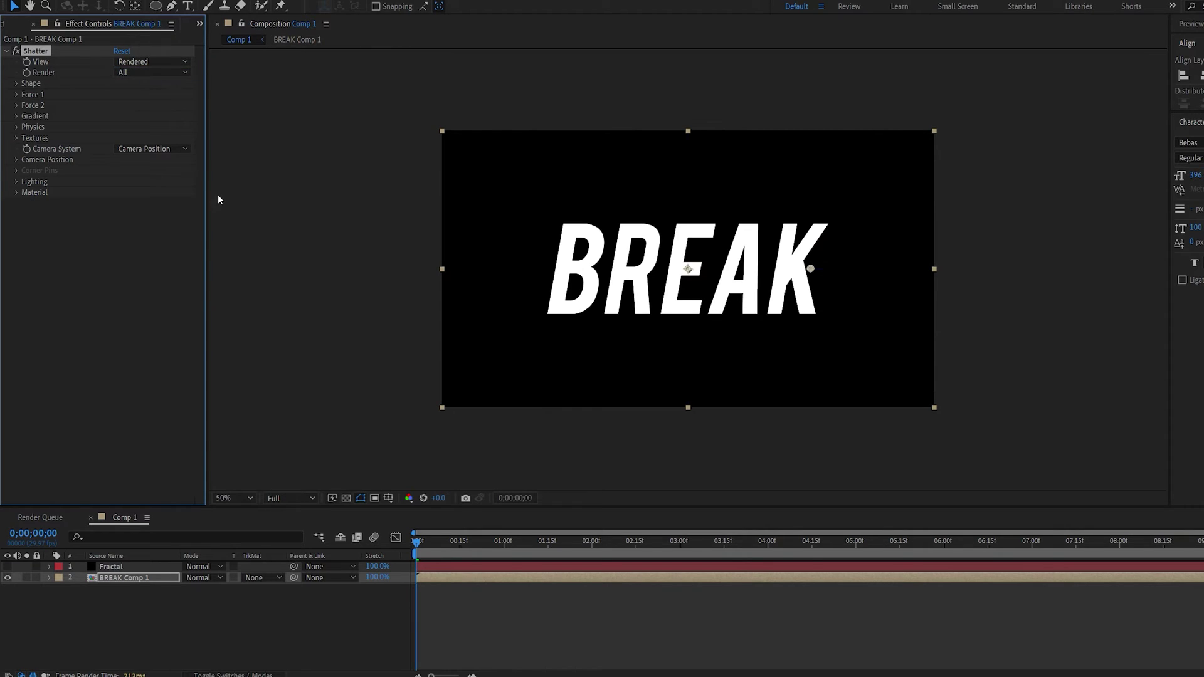
Step: Preview the shatter animation, checking frames 14 and 5
key(space)
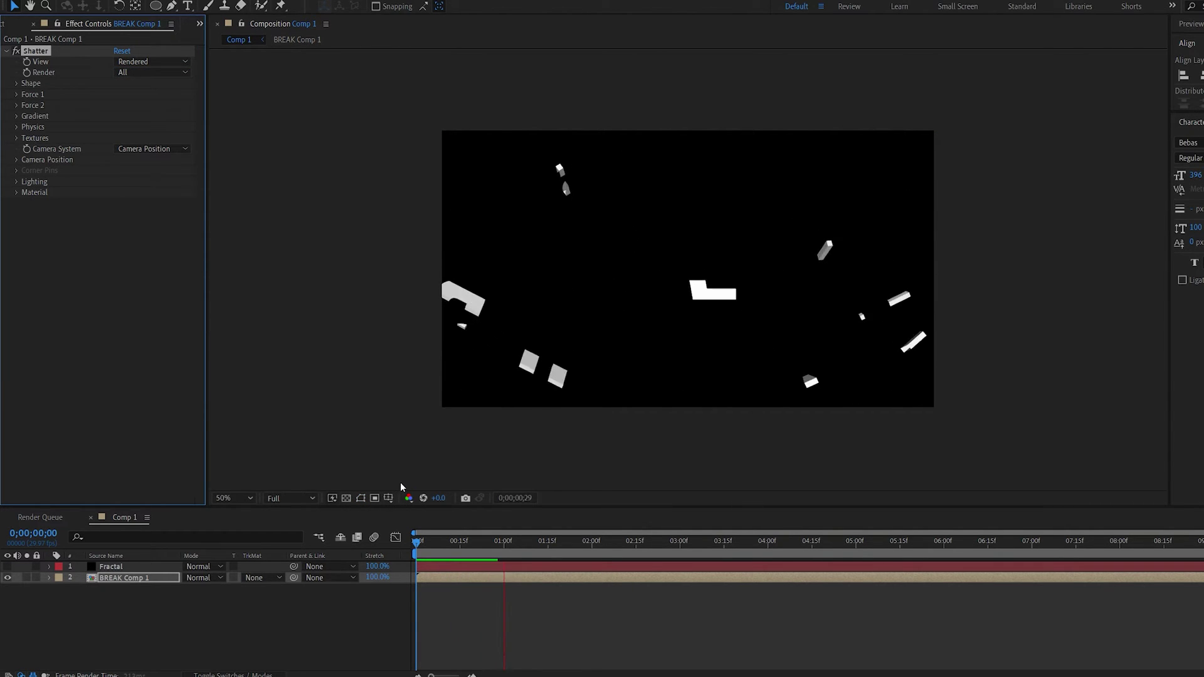
drag(429, 544, 457, 544)
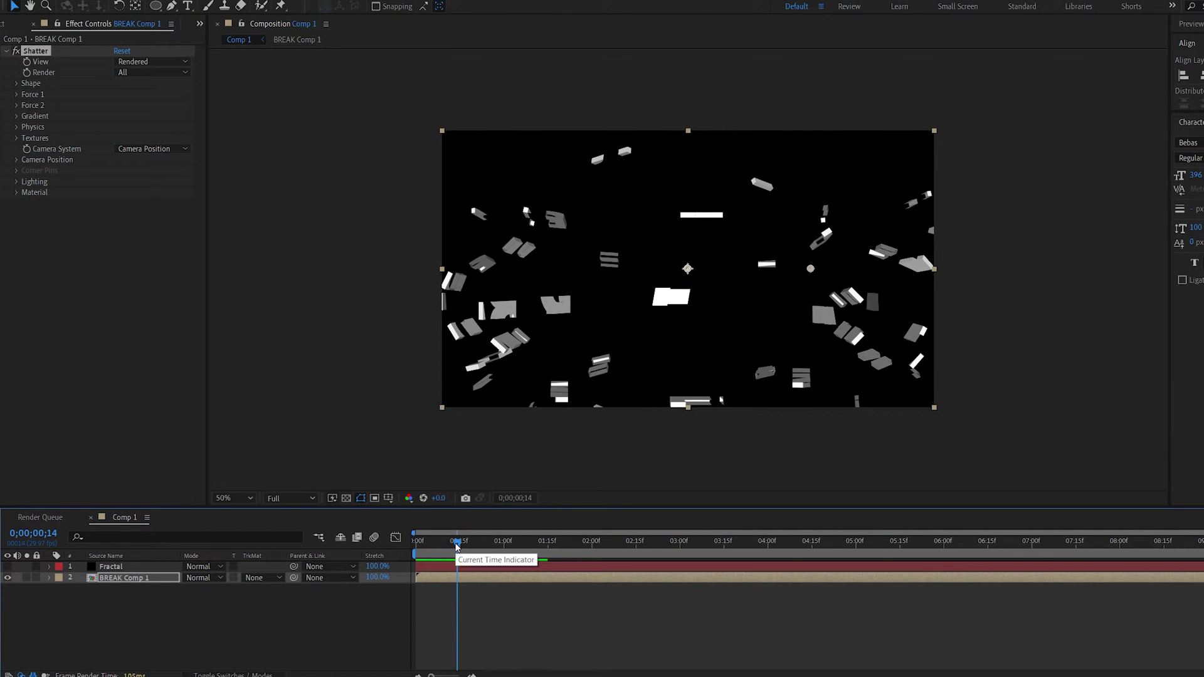
drag(457, 544, 416, 551)
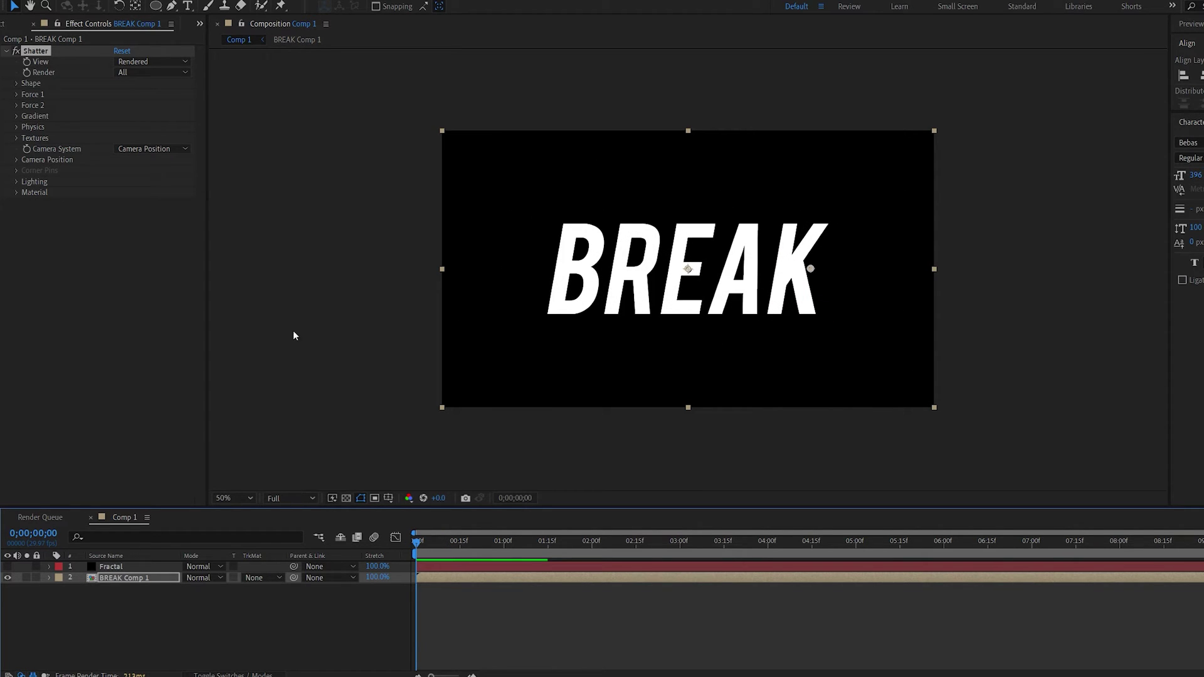
key(e)
key(space)
Step: Set Shatter's pattern to Custom, using the Fractal layer's Effects & Masks as the shatter map
click(17, 84)
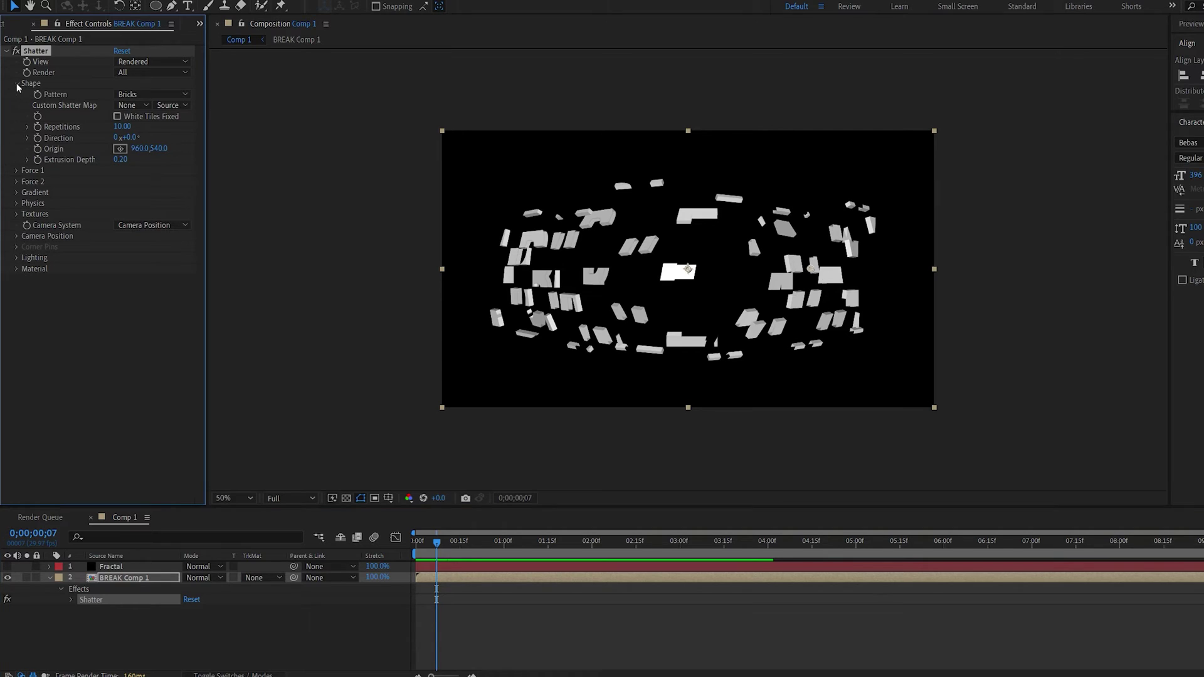
click(126, 95)
click(134, 108)
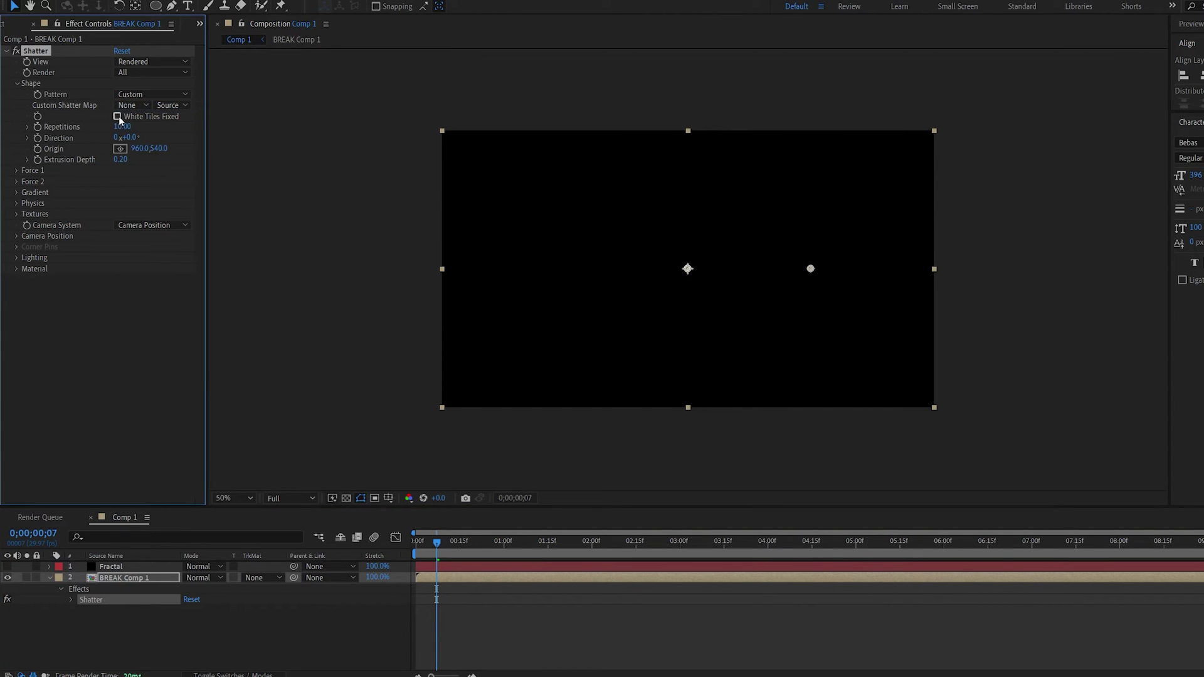
click(126, 105)
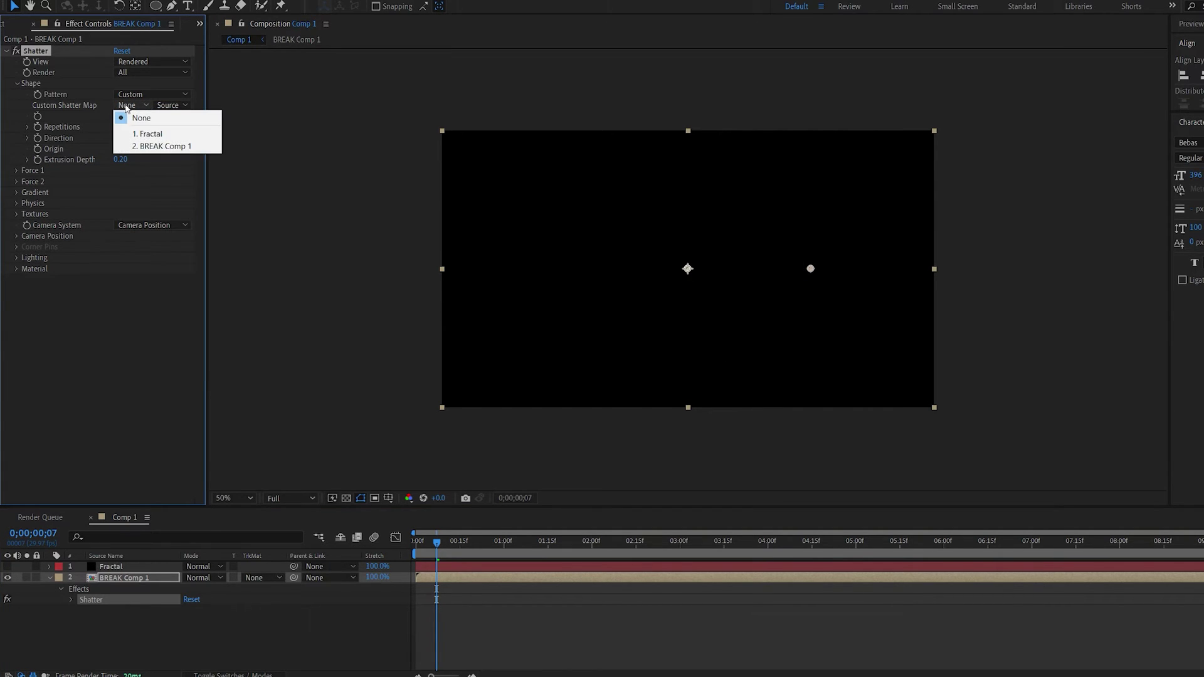
click(150, 134)
click(170, 105)
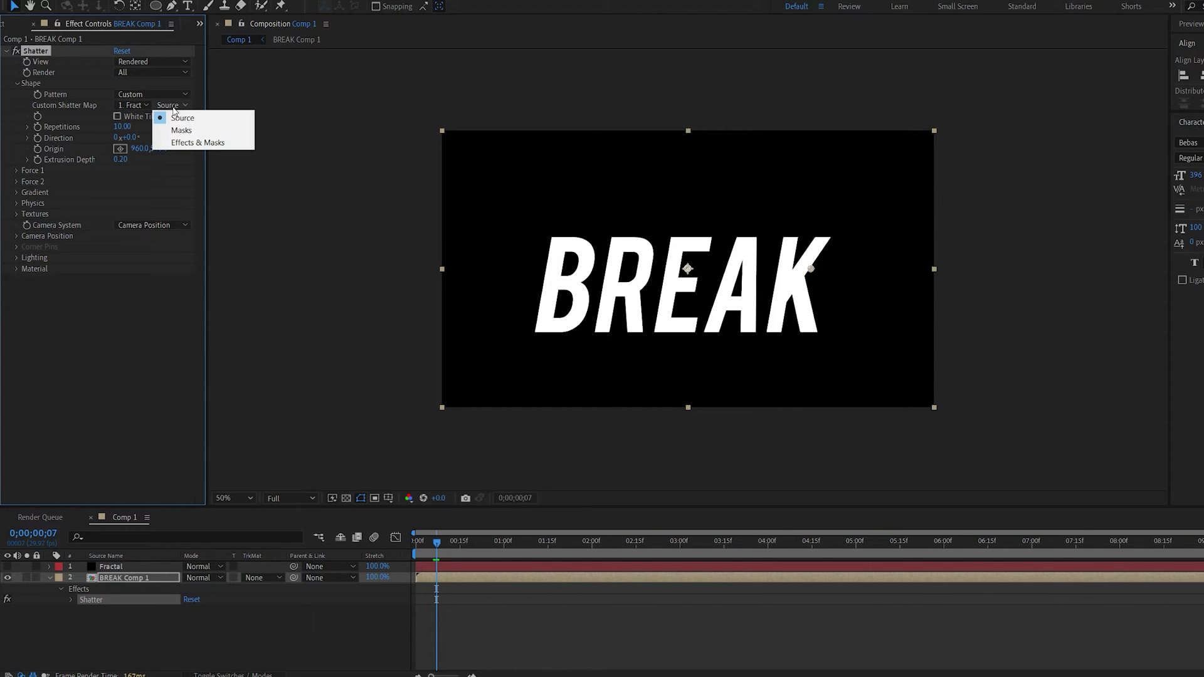
click(184, 142)
Step: Set Extrusion Depth to 0 and Repetitions to 1
key(Home)
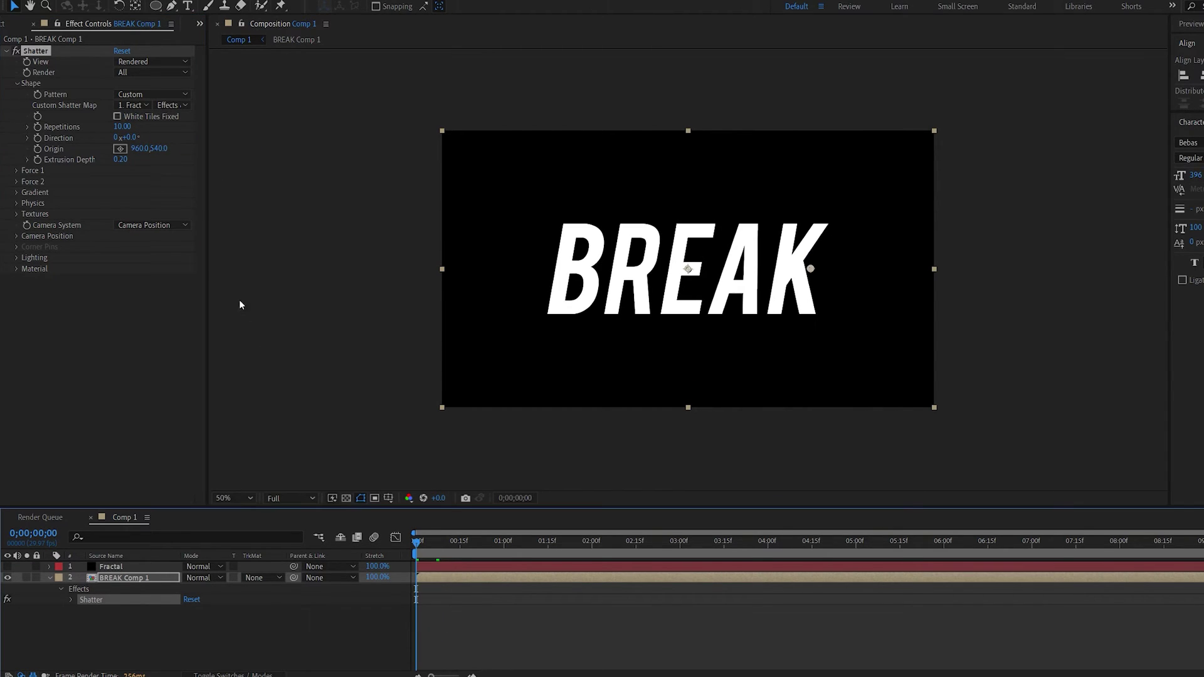
click(122, 161)
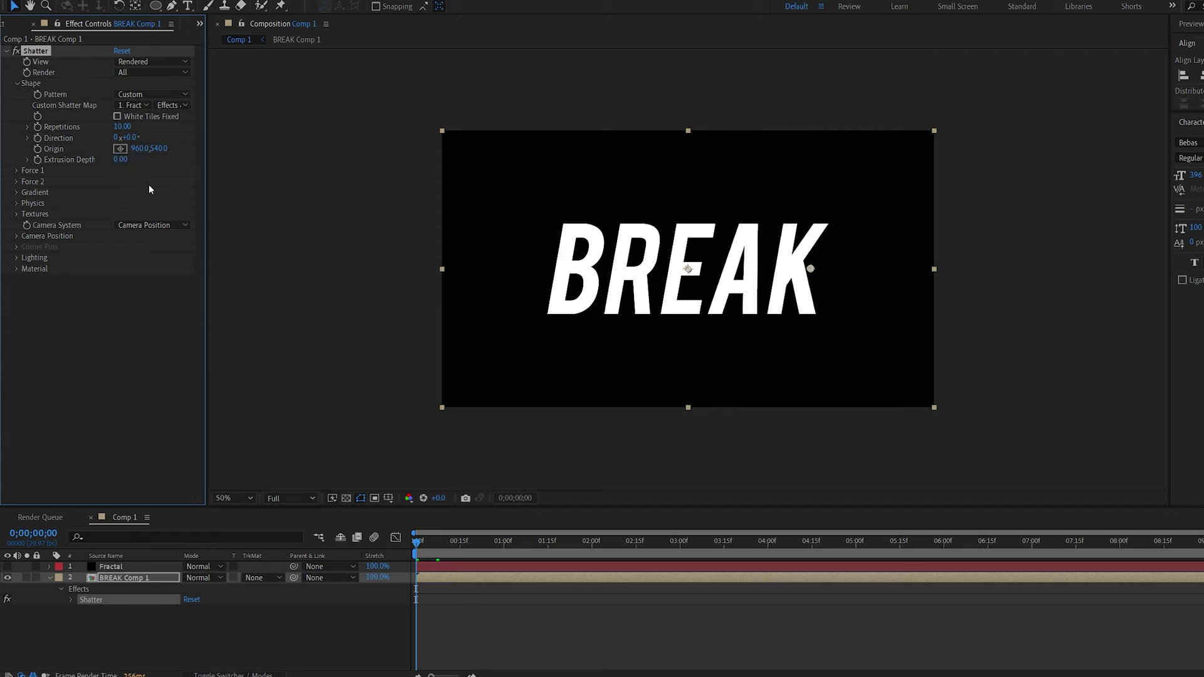
click(123, 127)
text(1)
key(Return)
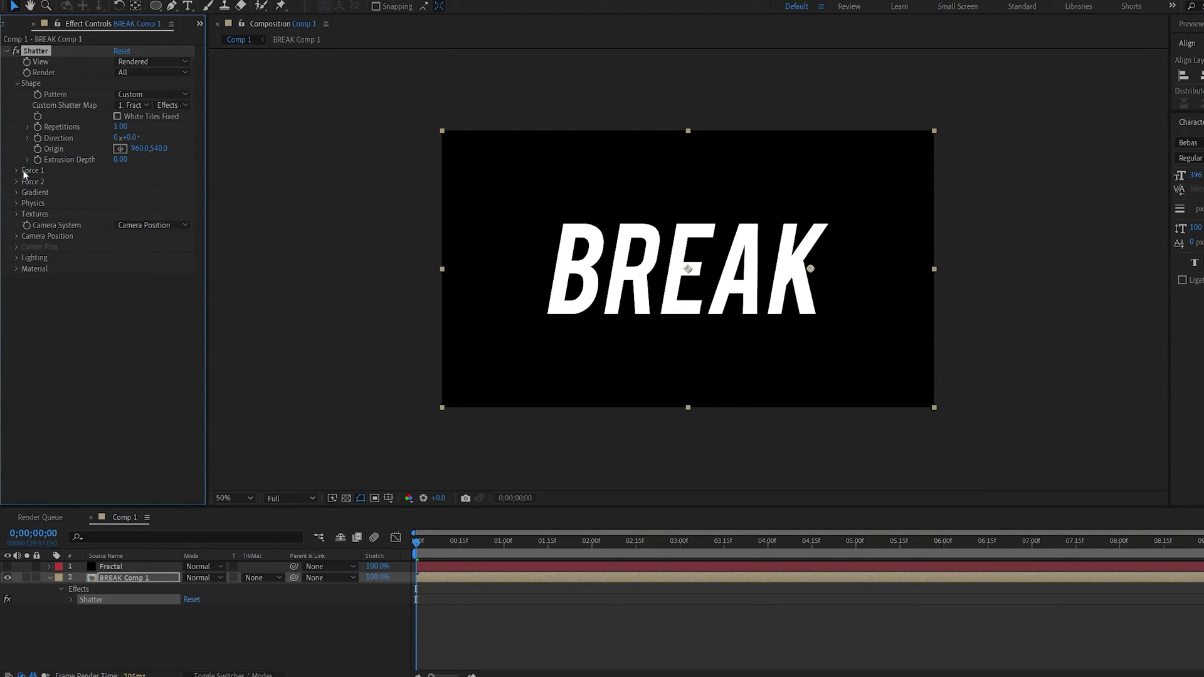
Step: Set Shatter physics Rotation Speed to 0.10 and Mass Variance to 5%, then preview the shards
click(16, 203)
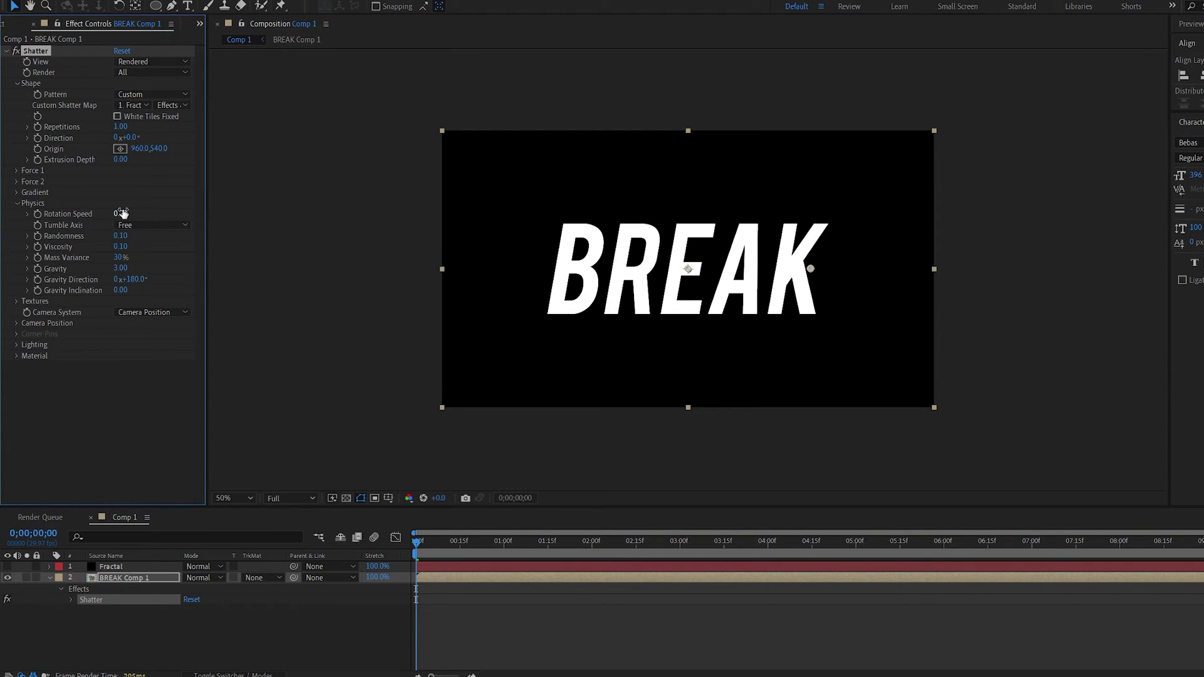
click(143, 262)
click(118, 258)
text(5)
click(400, 537)
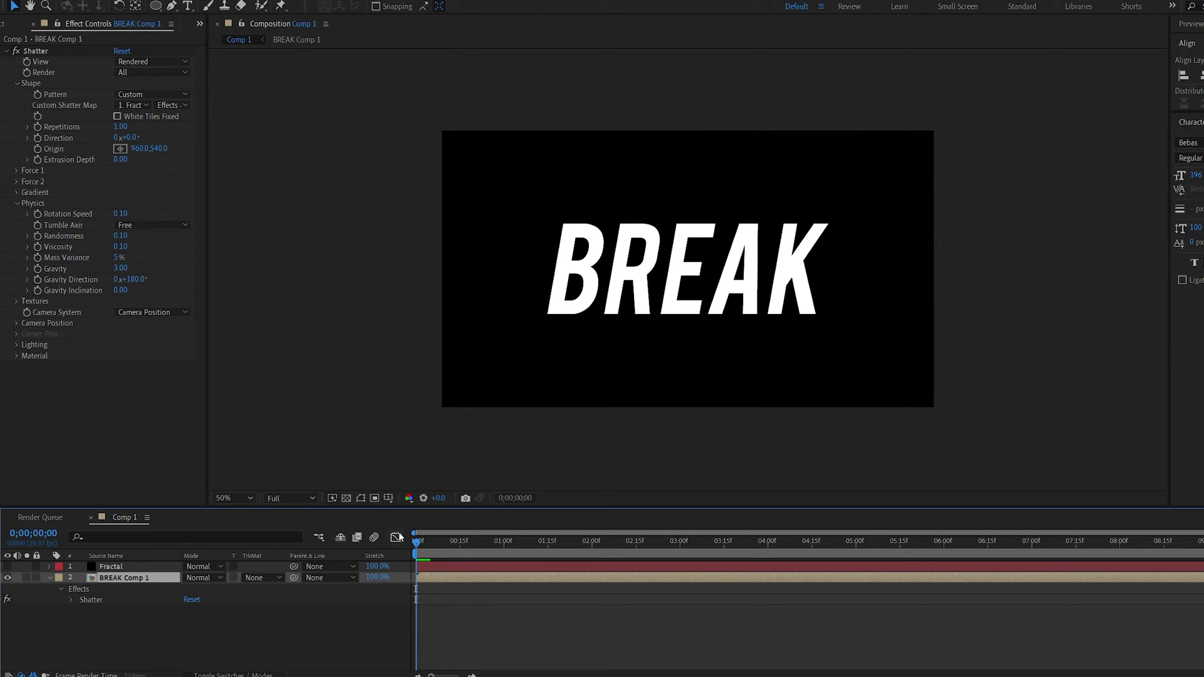
key(space)
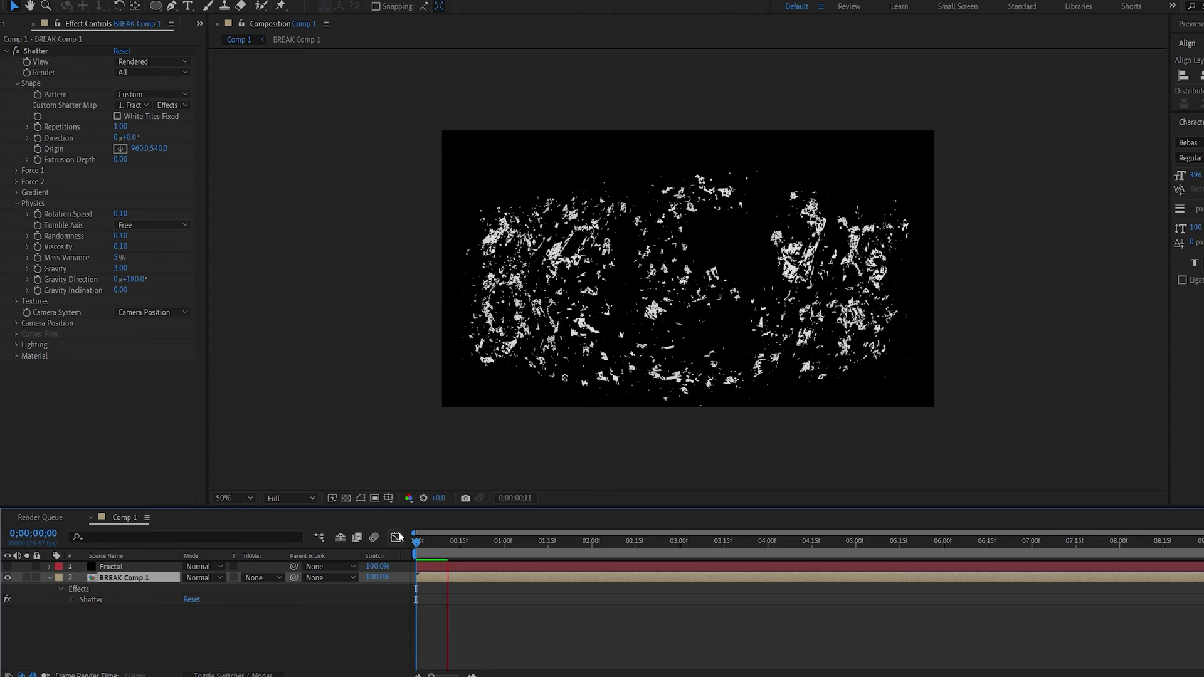
key(space)
Step: Set Force 1 Strength to 3 and Radius to 0.10
drag(426, 547, 387, 540)
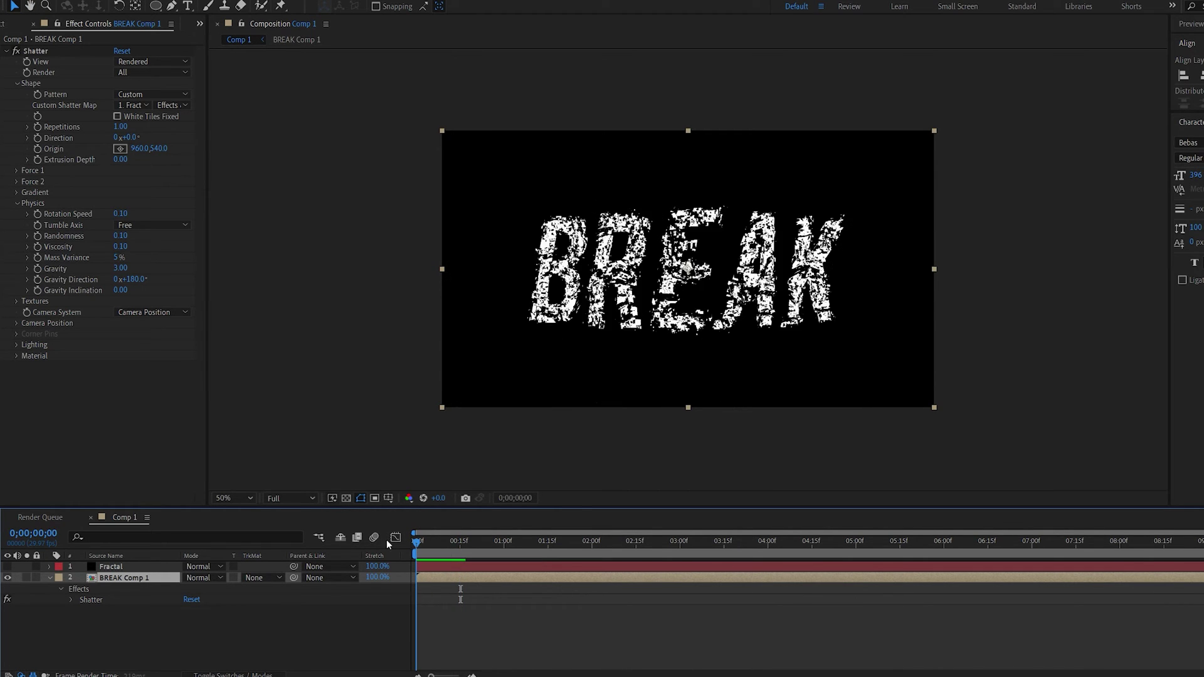
click(17, 171)
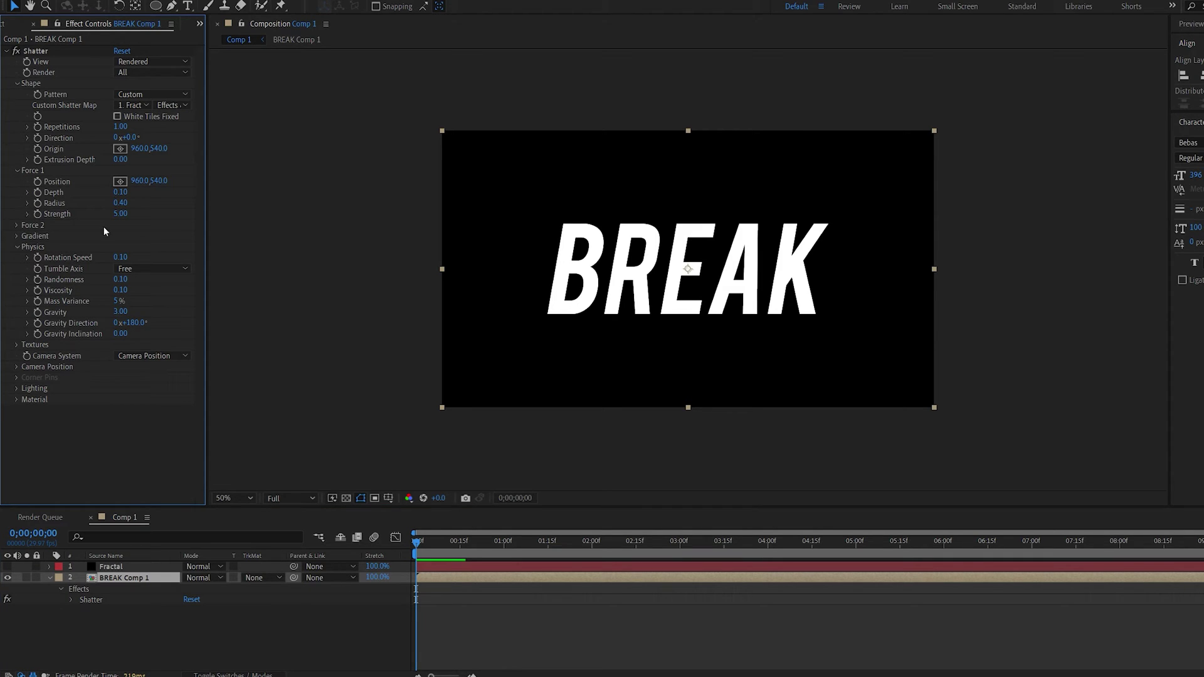
click(117, 214)
key(Return)
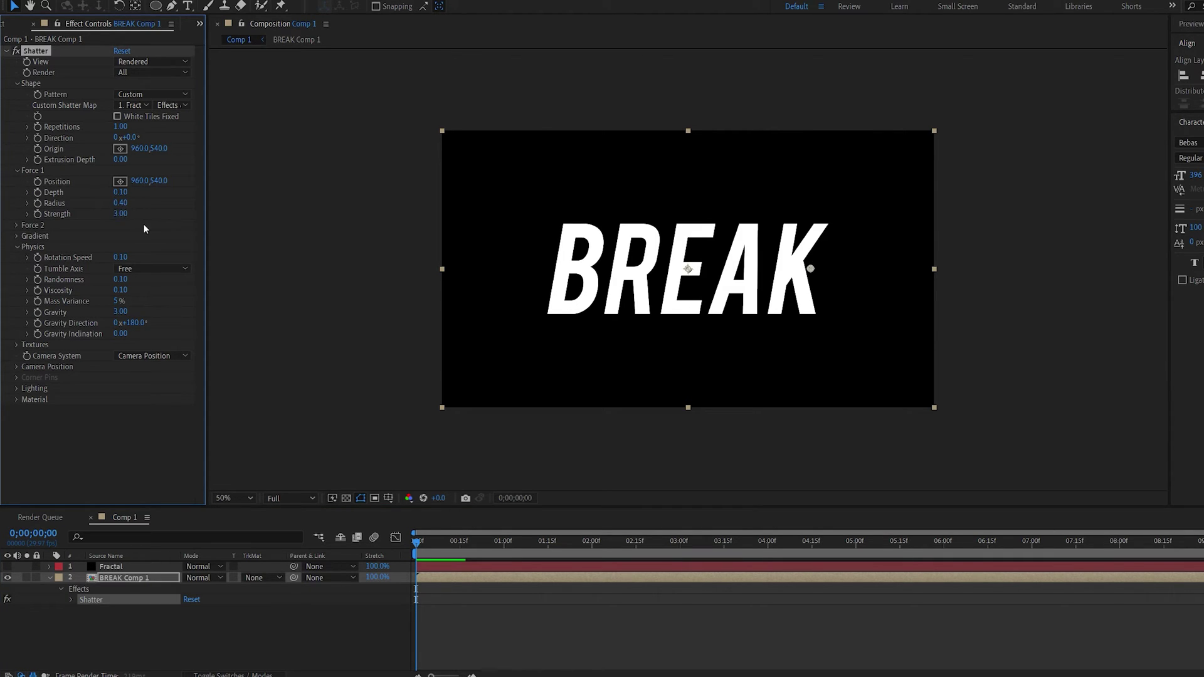
click(120, 204)
key(Return)
Step: Move Force 1 onto the letter B at 486,396 and preview only the B breaking
drag(621, 269, 569, 234)
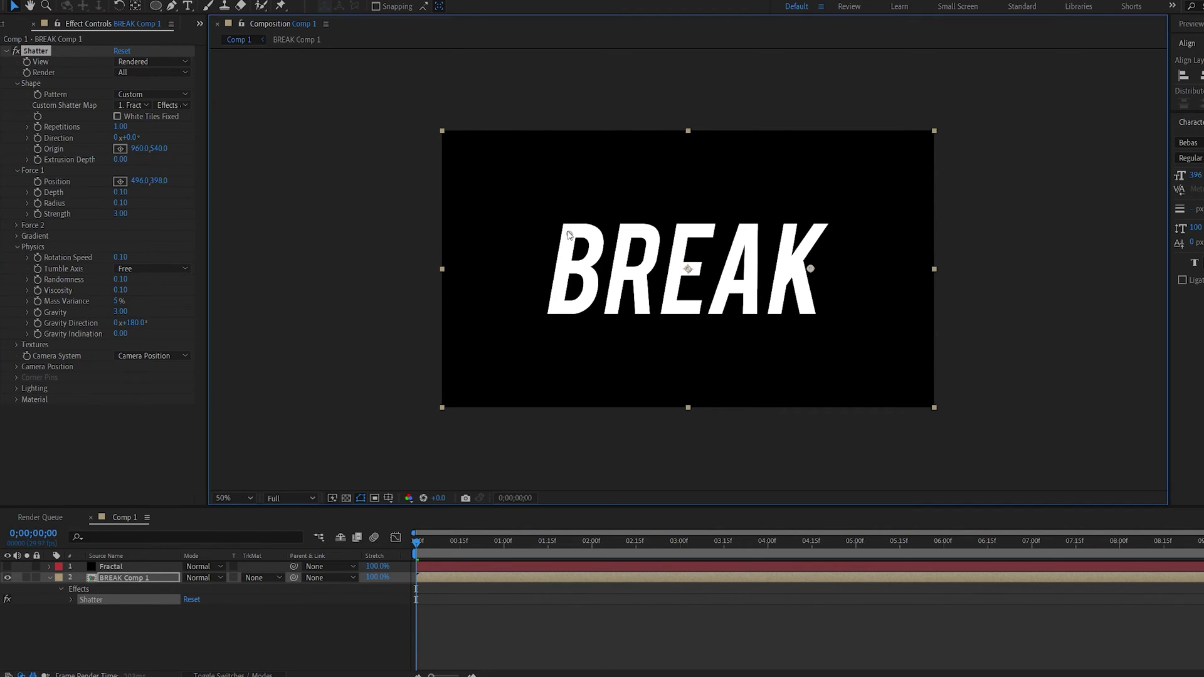
click(528, 409)
key(space)
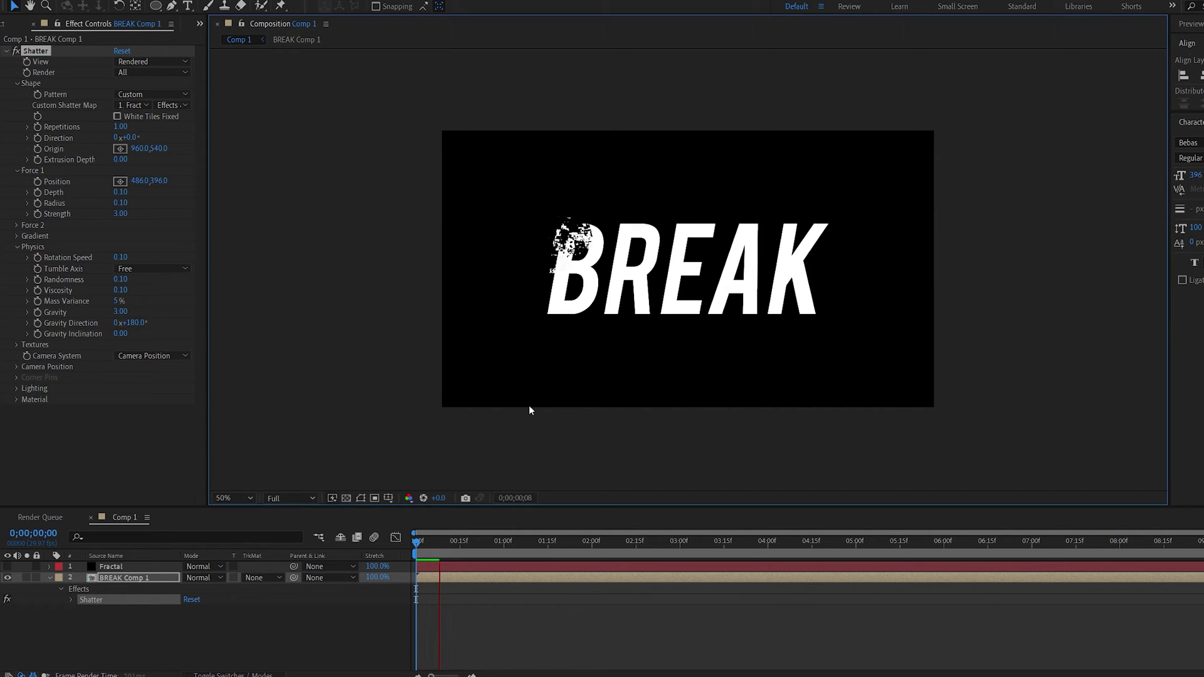
click(426, 544)
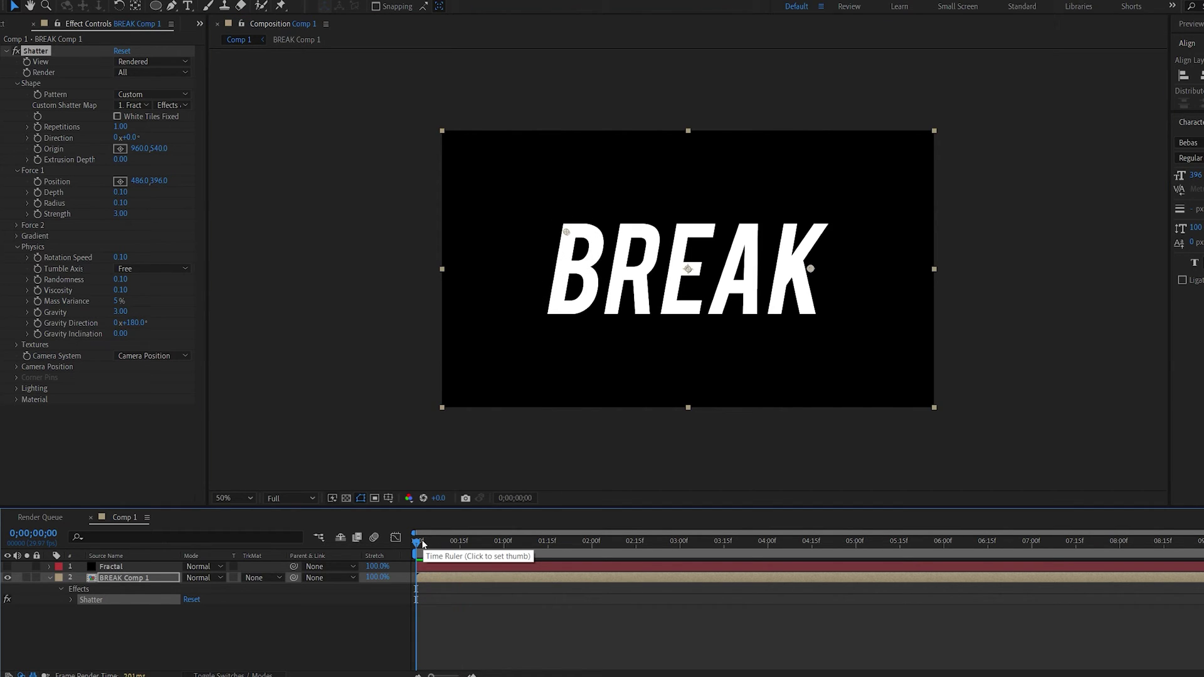
Step: Keyframe Force 1 Radius from 0.10 at 0 s to 0.27 at 5 s, then preview
click(38, 204)
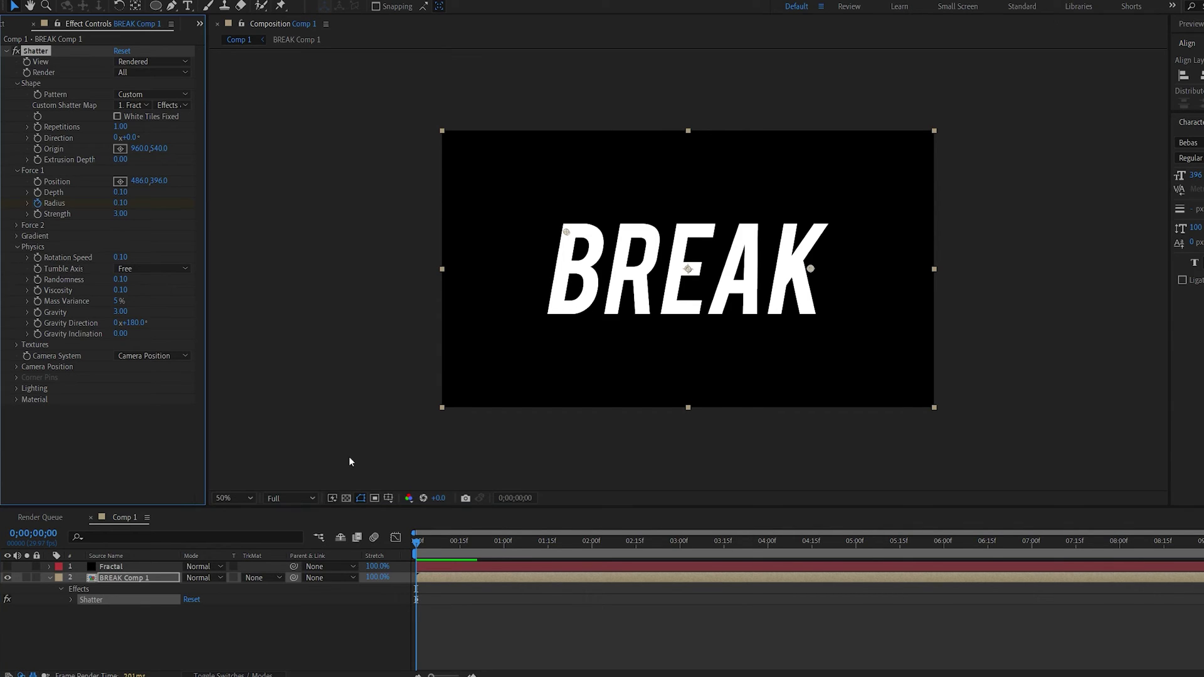
click(857, 545)
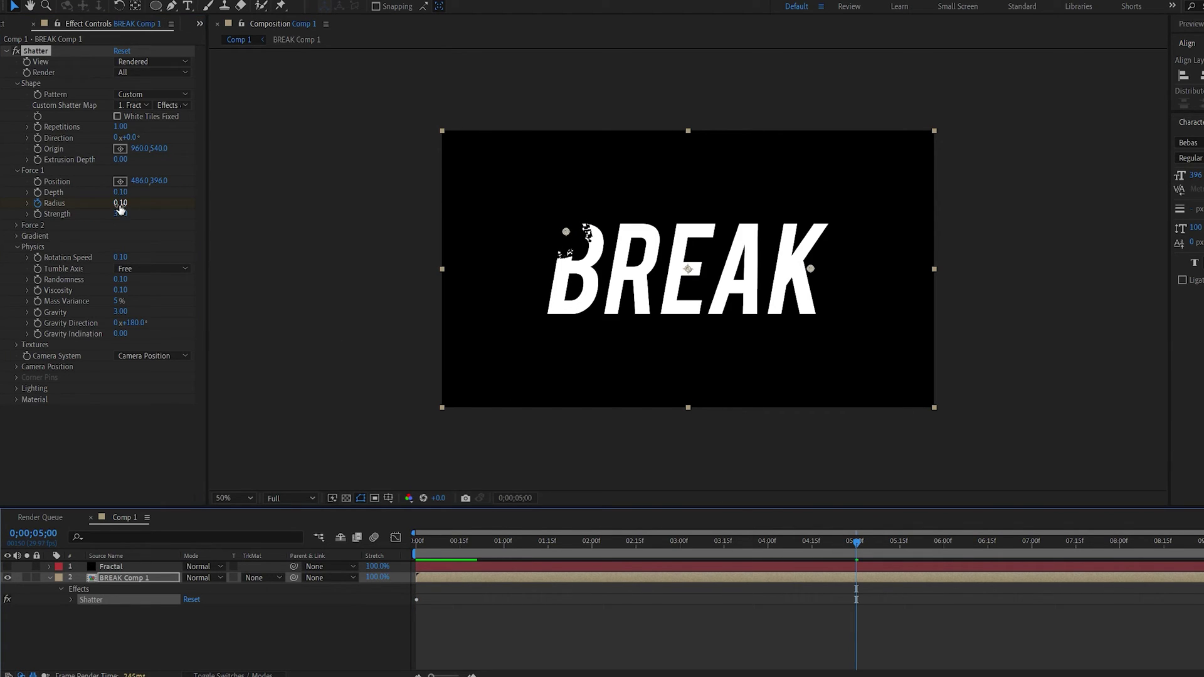
drag(121, 209, 132, 206)
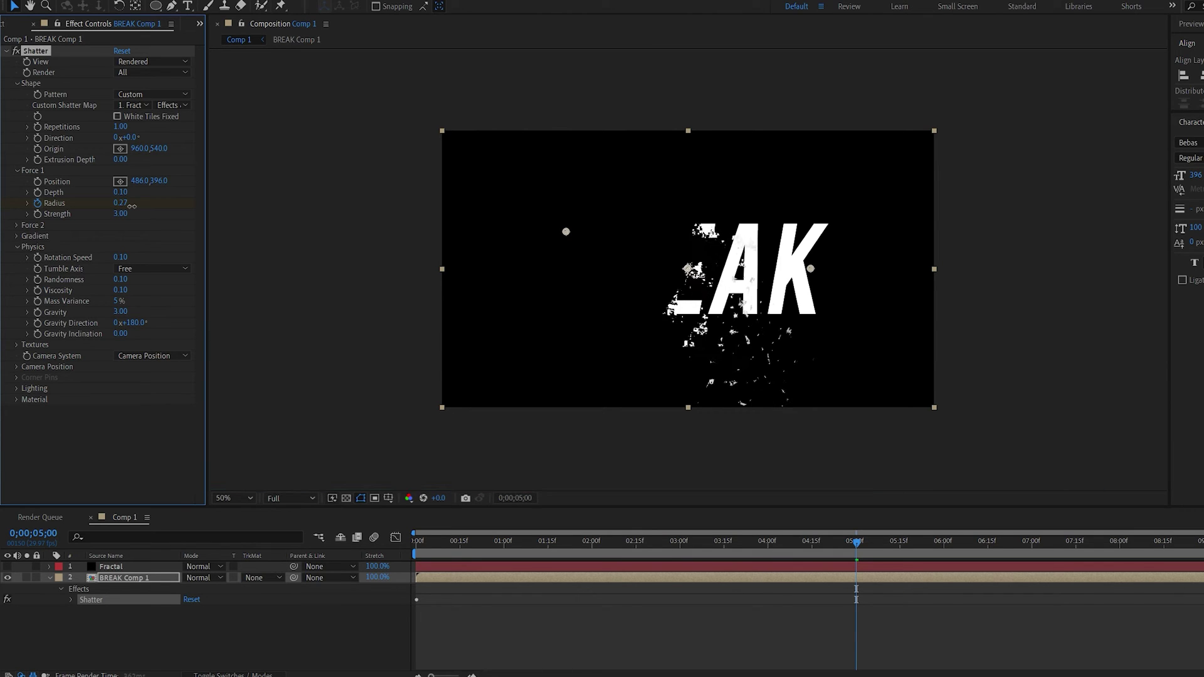
click(416, 540)
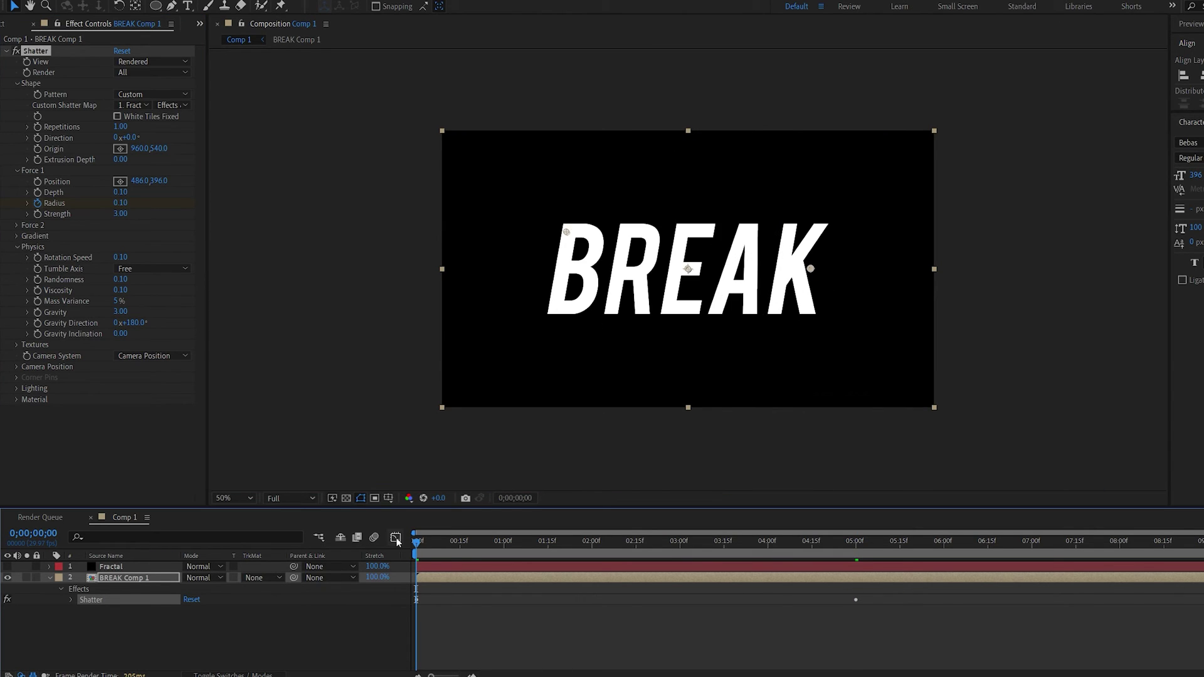
key(space)
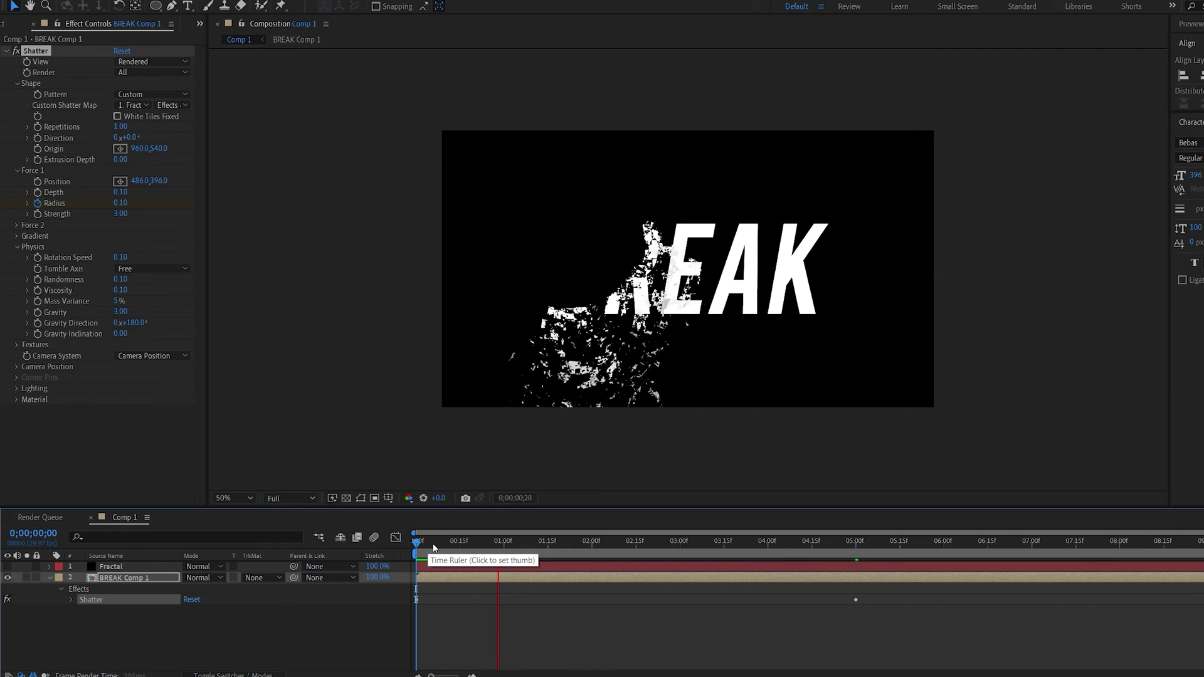
Step: Set Shatter's Gravity Direction to 36° and Gravity to 1.00, then preview the gentler shard drift
click(448, 541)
drag(455, 544, 478, 546)
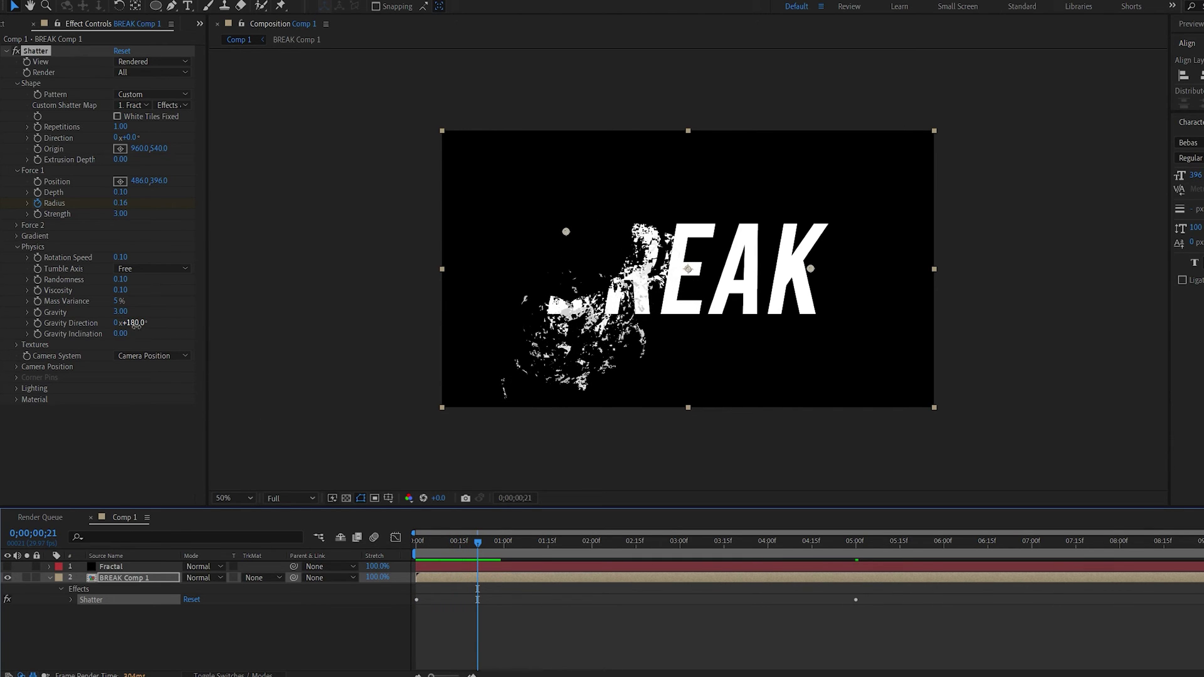
drag(136, 325, 35, 321)
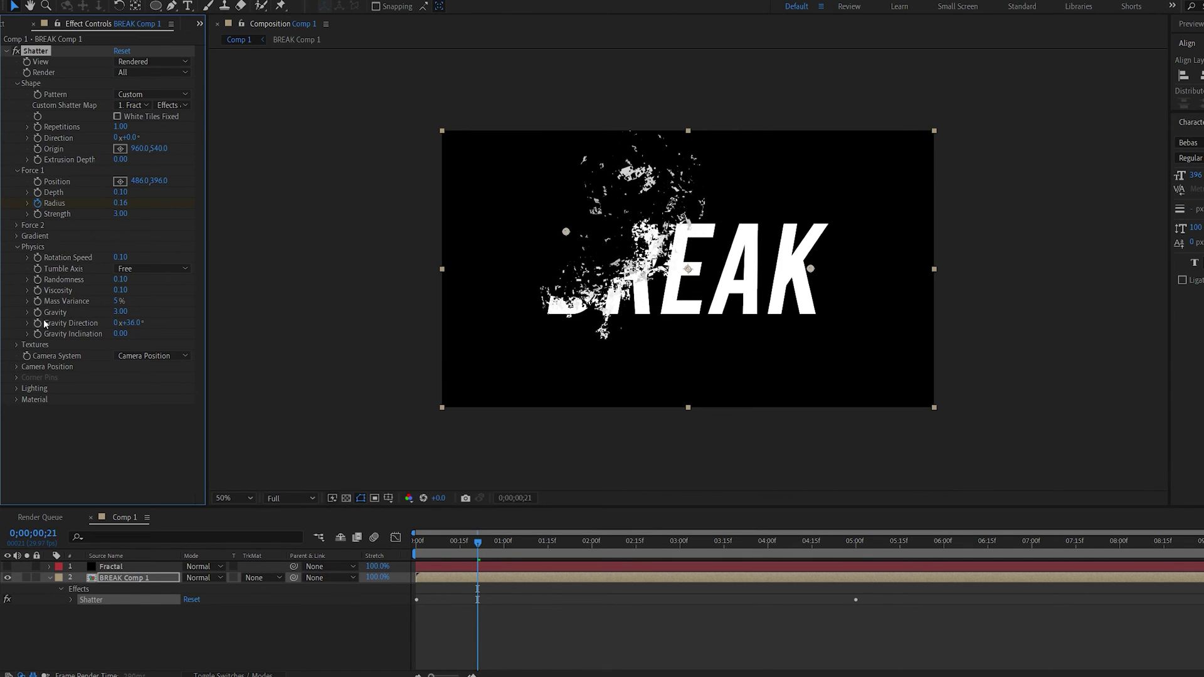
click(128, 310)
text(1)
key(Return)
key(space)
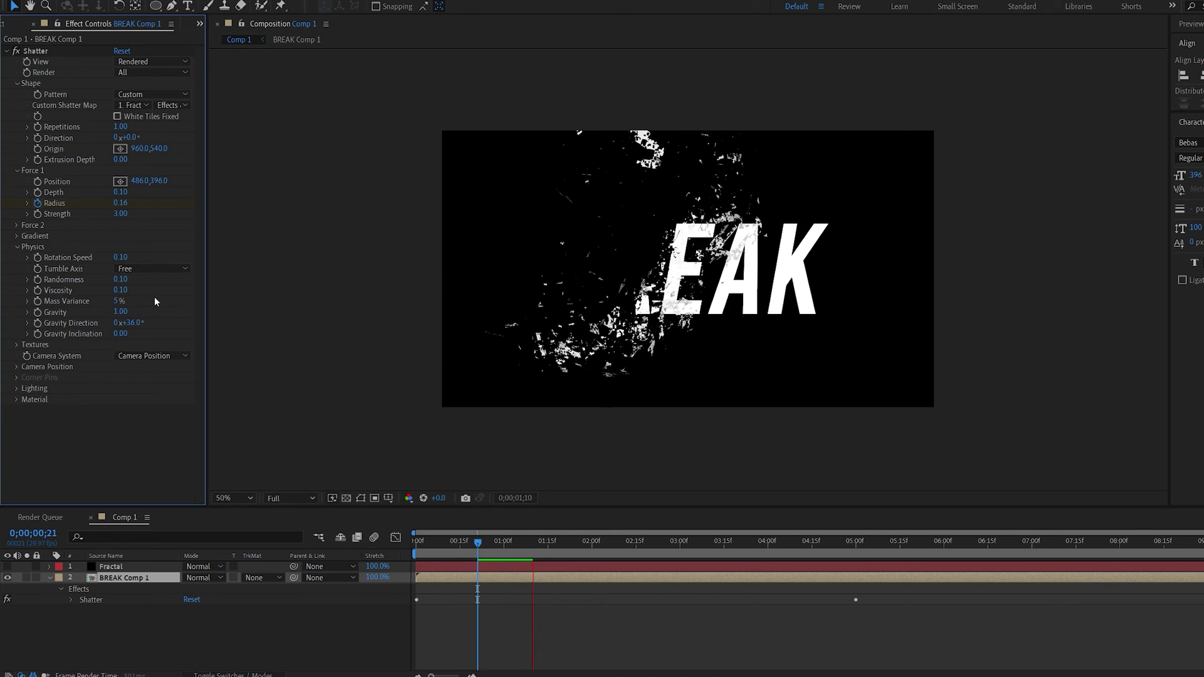
drag(439, 540, 442, 541)
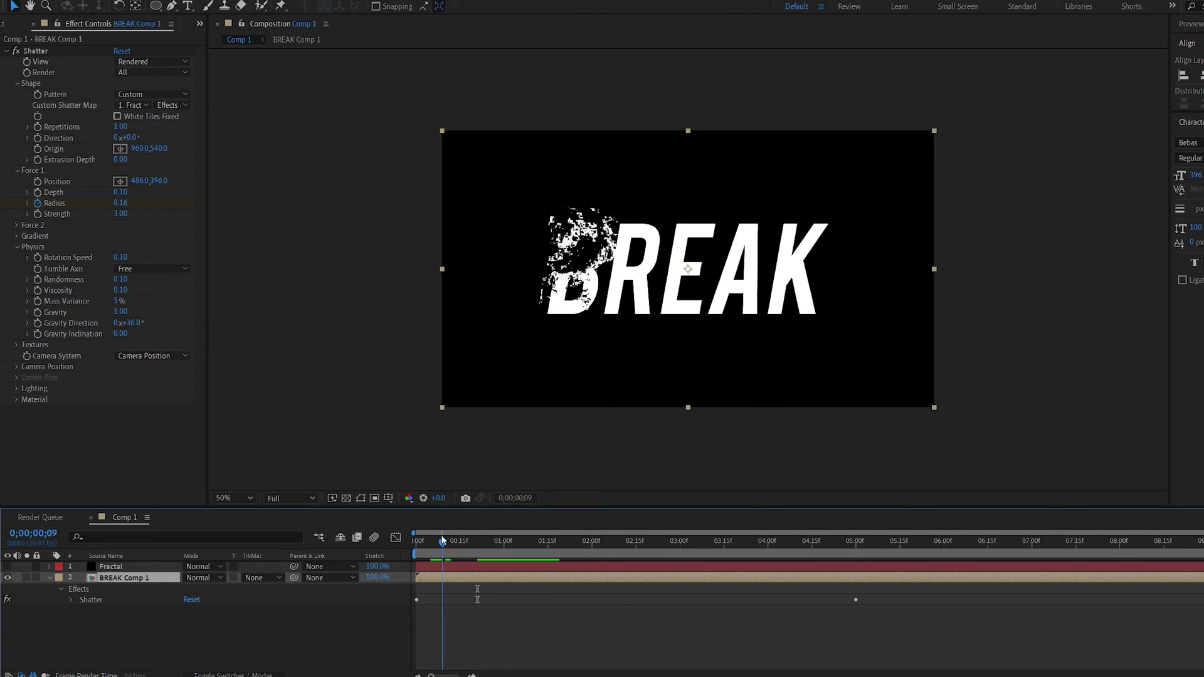
Step: Place Force 2 at the lower right of the K with Strength 3 and Radius 0.10
click(17, 227)
click(141, 241)
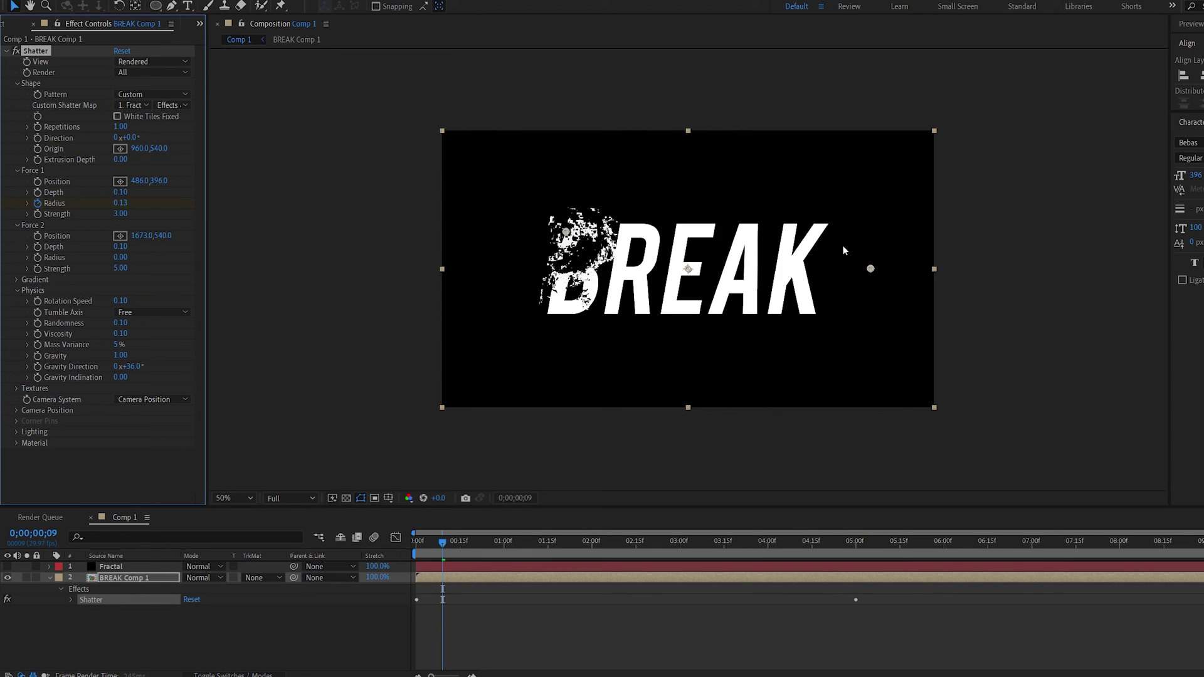
drag(876, 271, 809, 314)
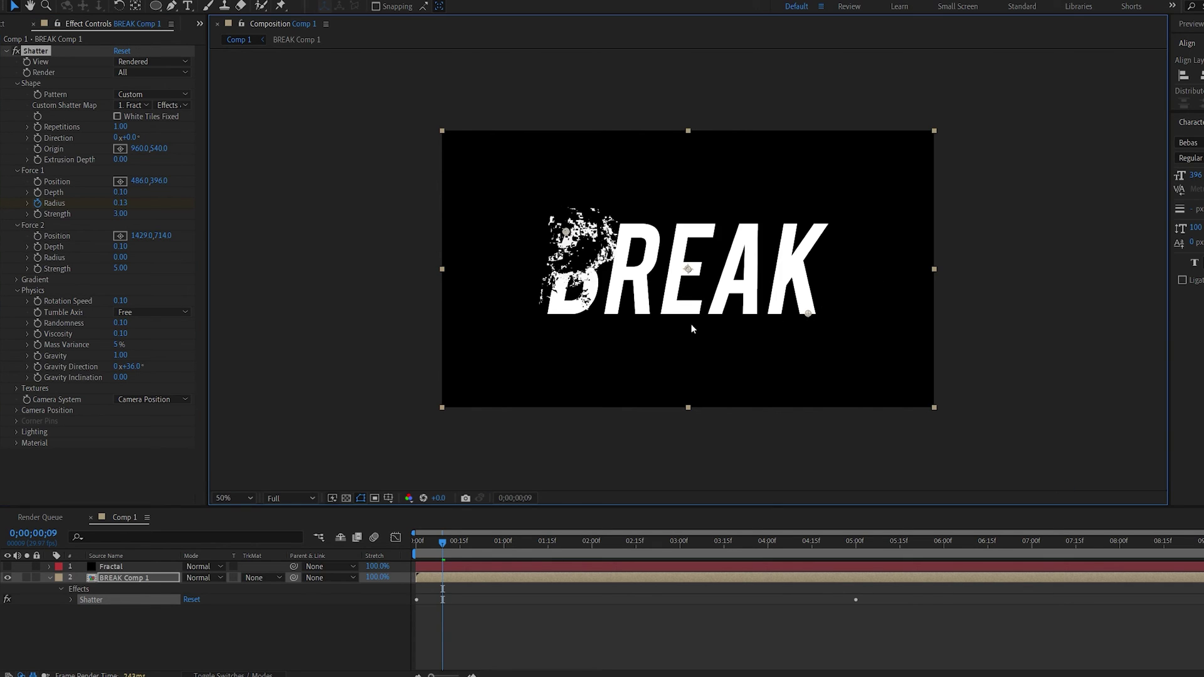
click(121, 269)
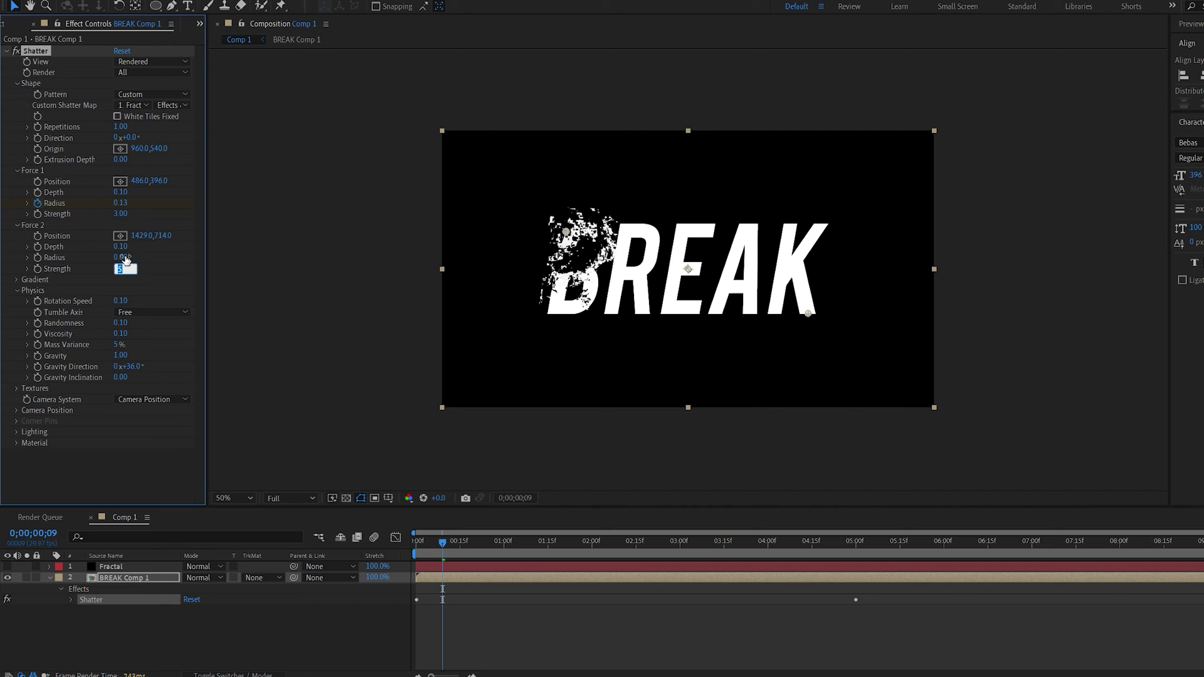
click(121, 258)
text(0.1)
key(Return)
Step: Copy the 5-second Radius keyframe onto Force 2's Radius and preview both ends shattering
key(u)
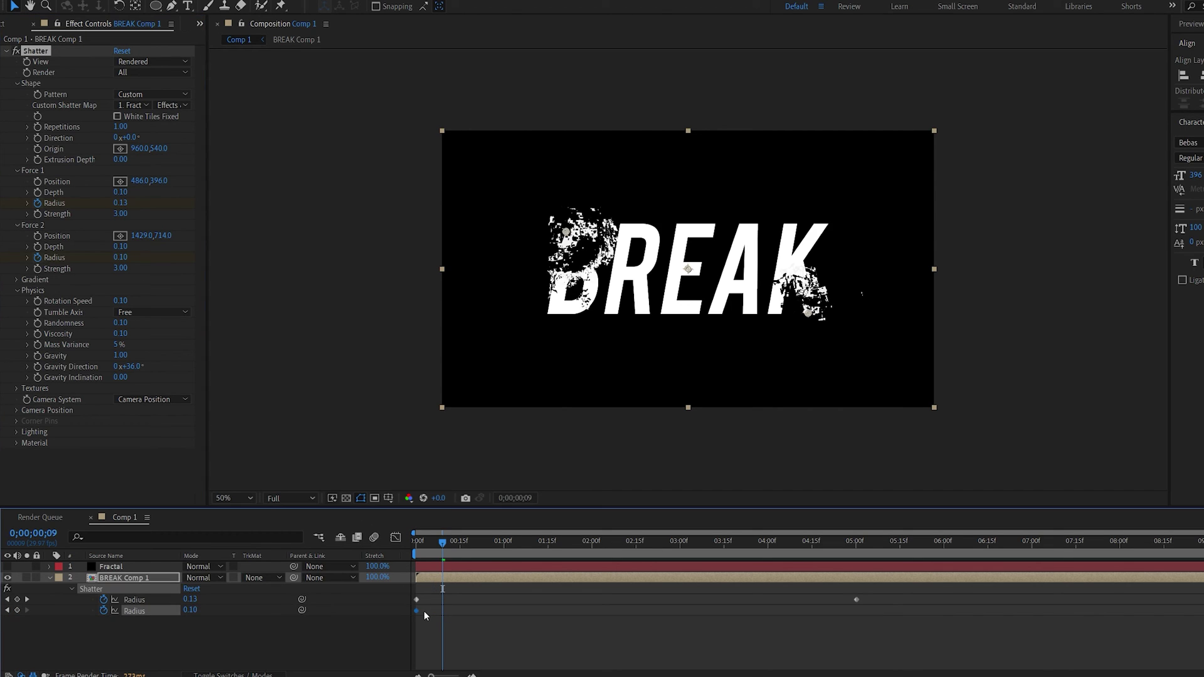
drag(895, 578, 820, 611)
key(ctrl+c)
key(k)
key(ctrl+v)
key(Home)
key(space)
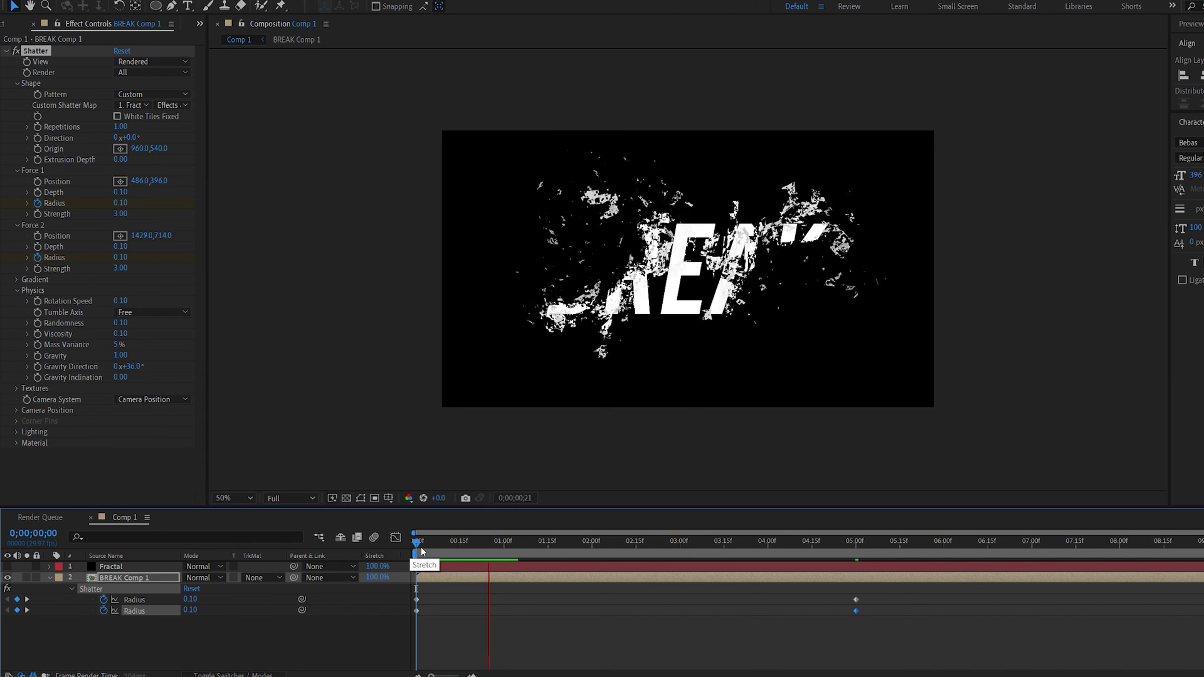
Step: Retype the text in BREAK Comp 1 as HELLO and preview the HELLO shatter in Comp 1
double_click(108, 577)
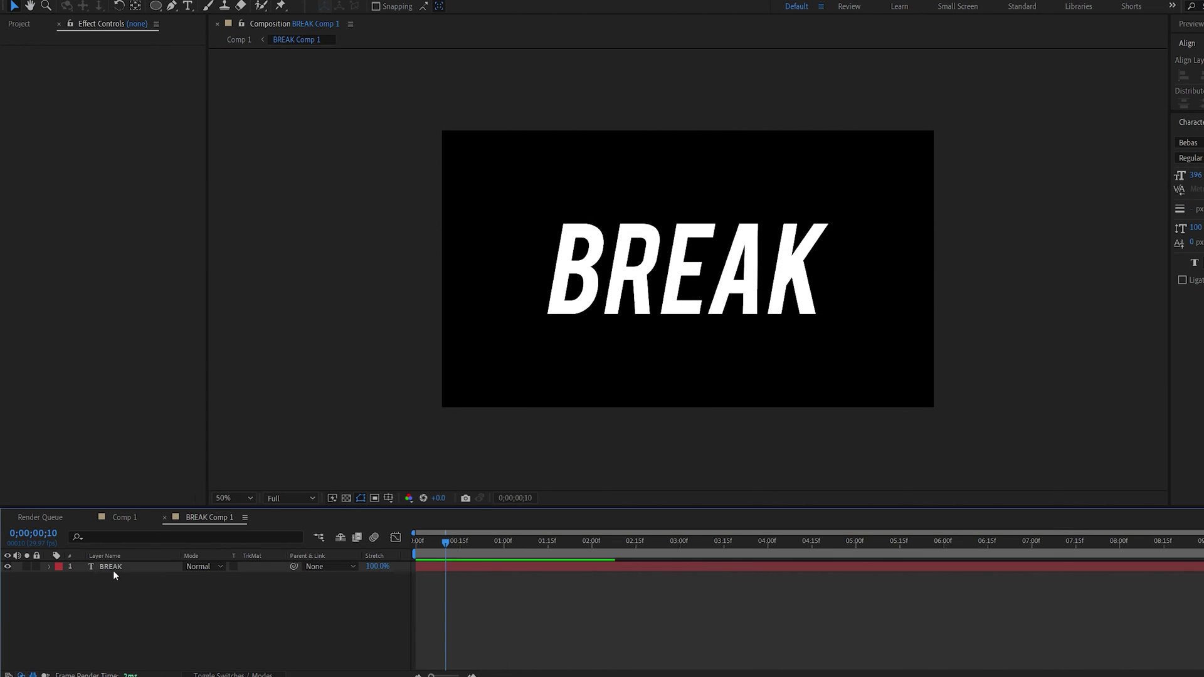
key(ctrl+t)
click(639, 282)
key(ctrl+a)
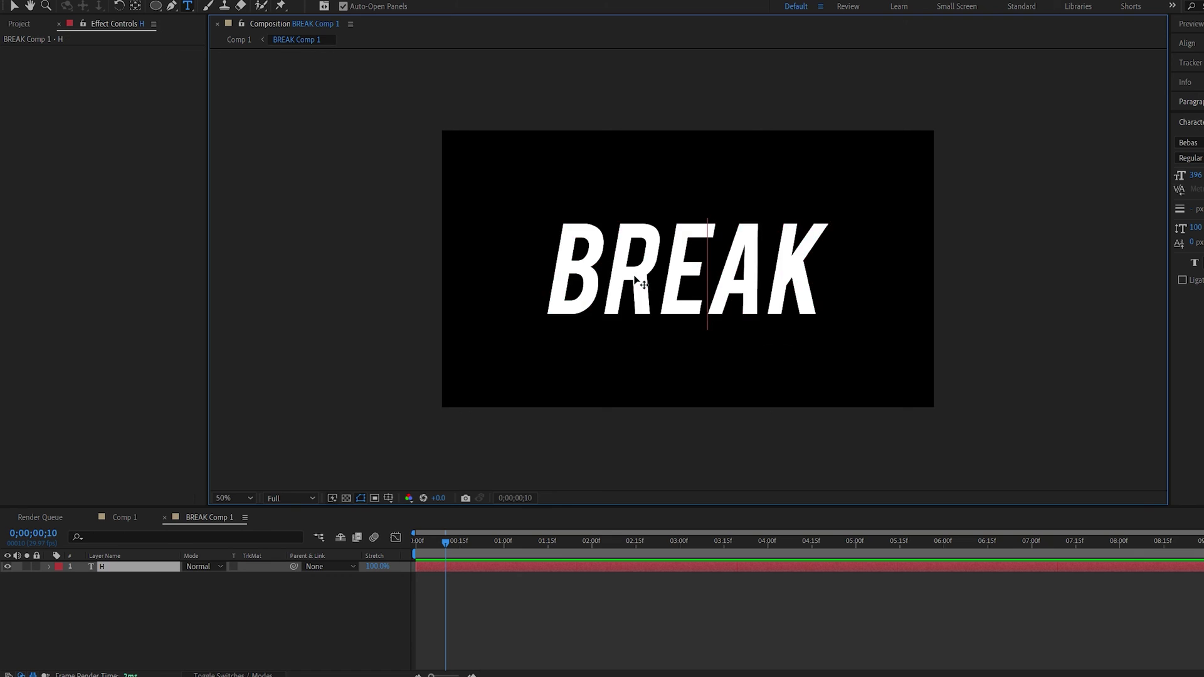
text(HELLO)
click(123, 517)
key(space)
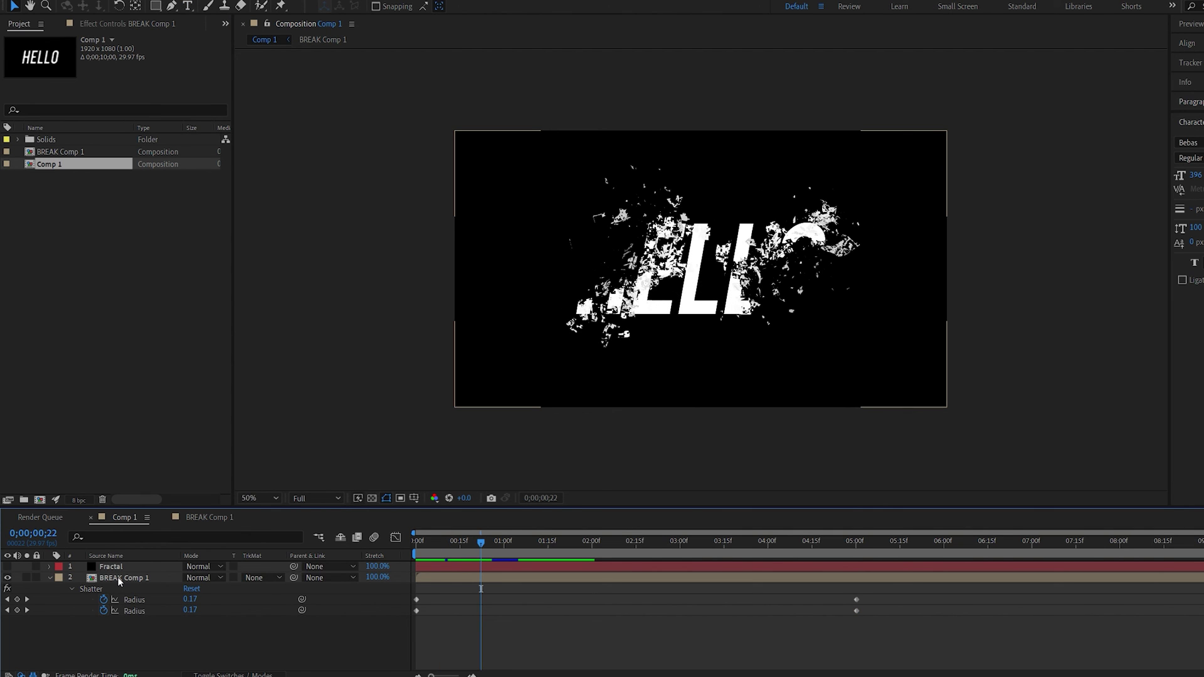
click(118, 577)
Step: Pre-compose the Fractal and text layers into Pre-comp 1 and apply Pixel Motion Blur, viewing at 100%
key(ctrl+a)
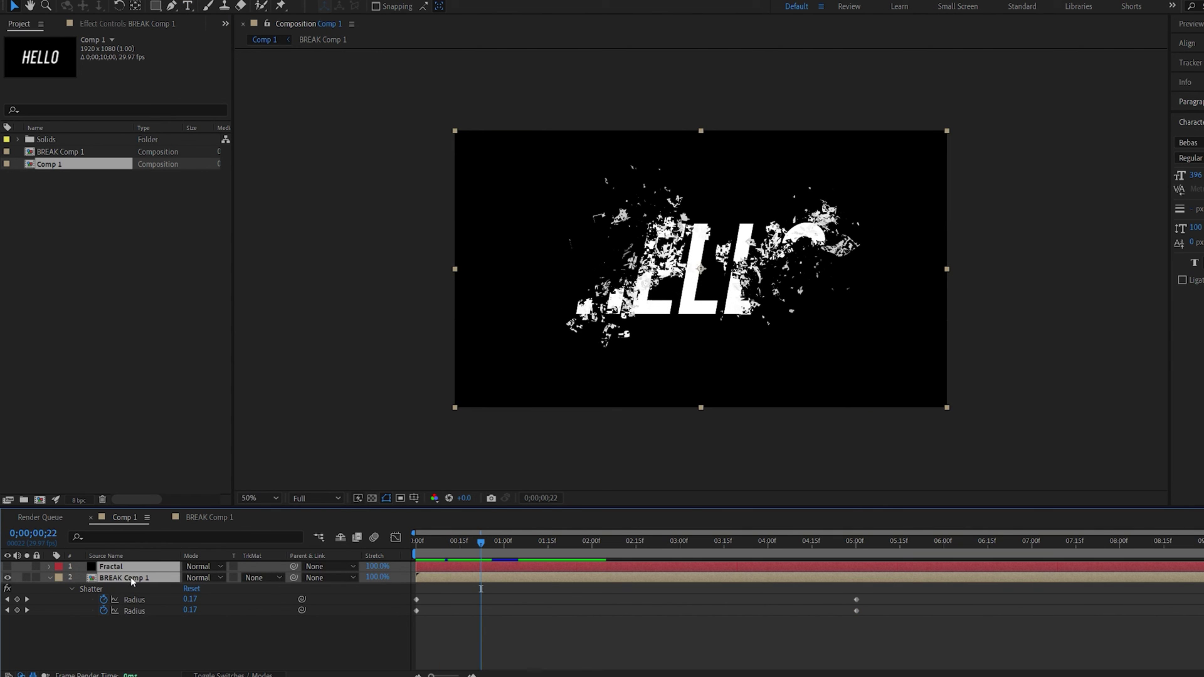
key(ctrl+shift+c)
key(Return)
key(ctrl+space)
text(pix)
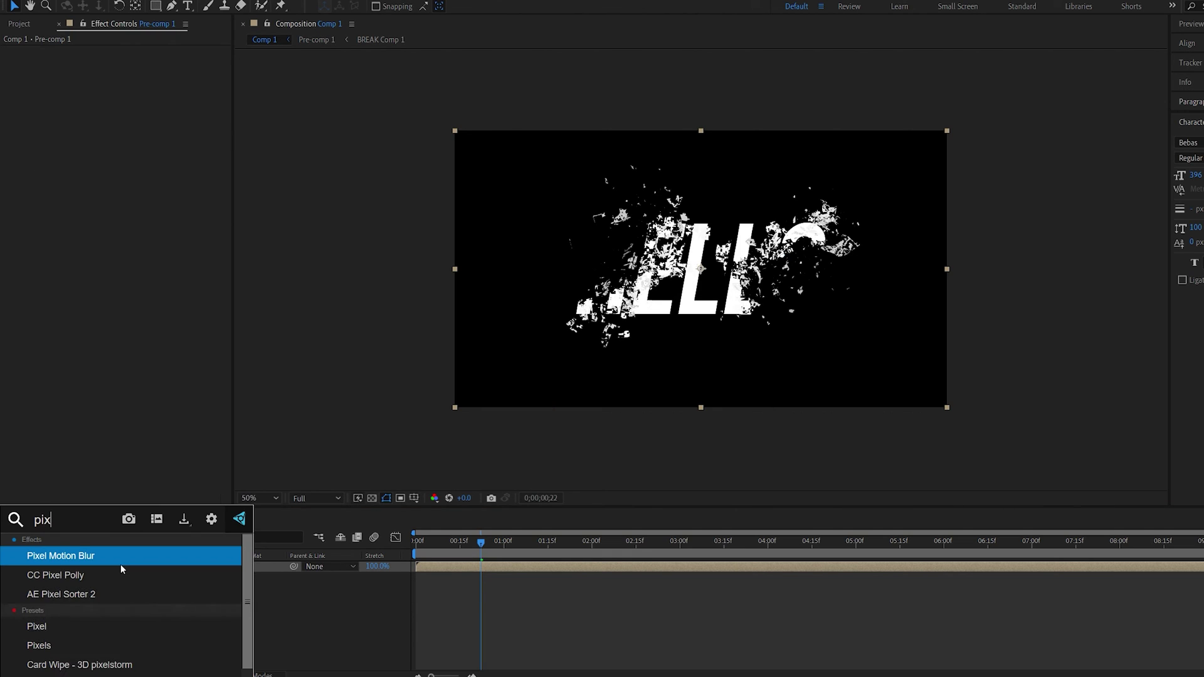
key(Return)
key(slash)
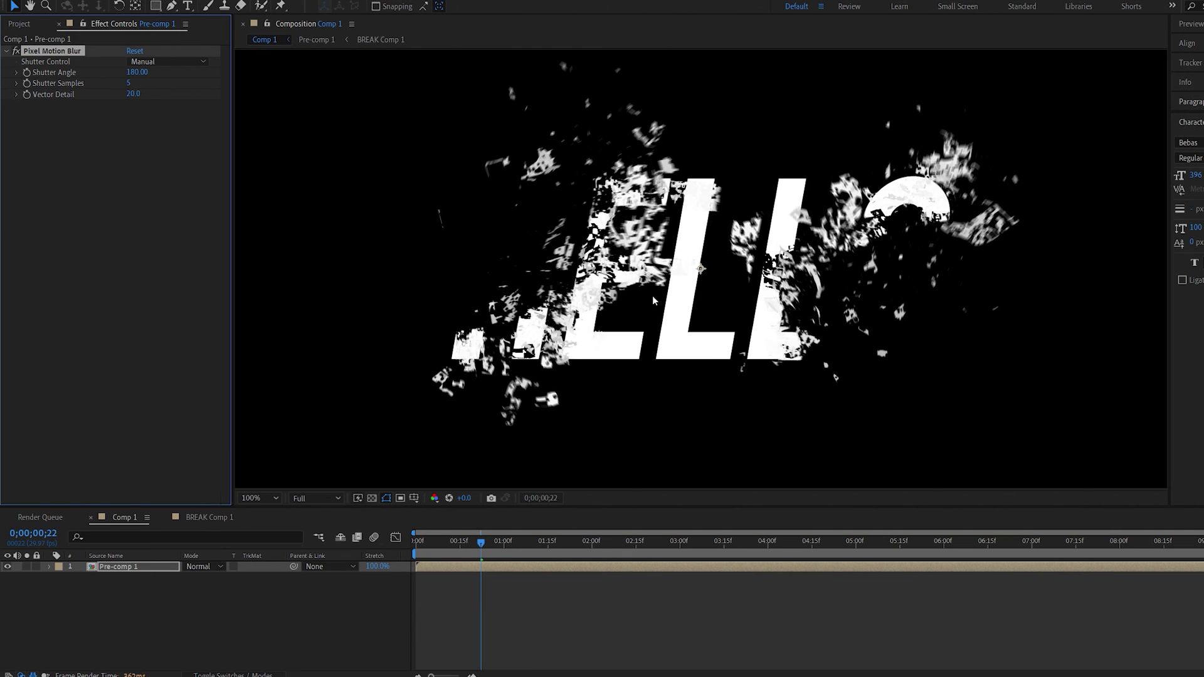